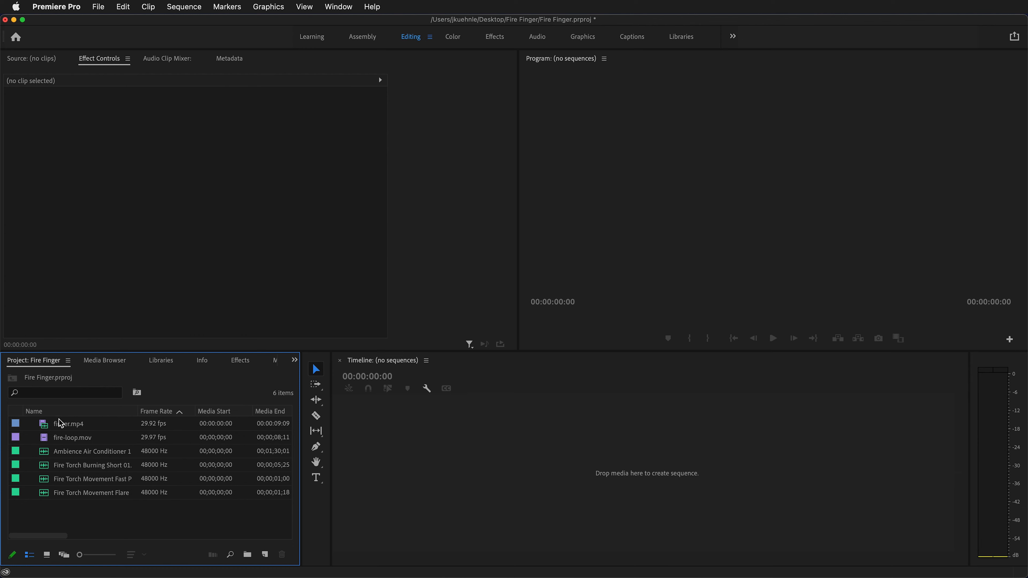
Step: Create a new sequence in the timeline from the finger.mp4 clip
click(64, 426)
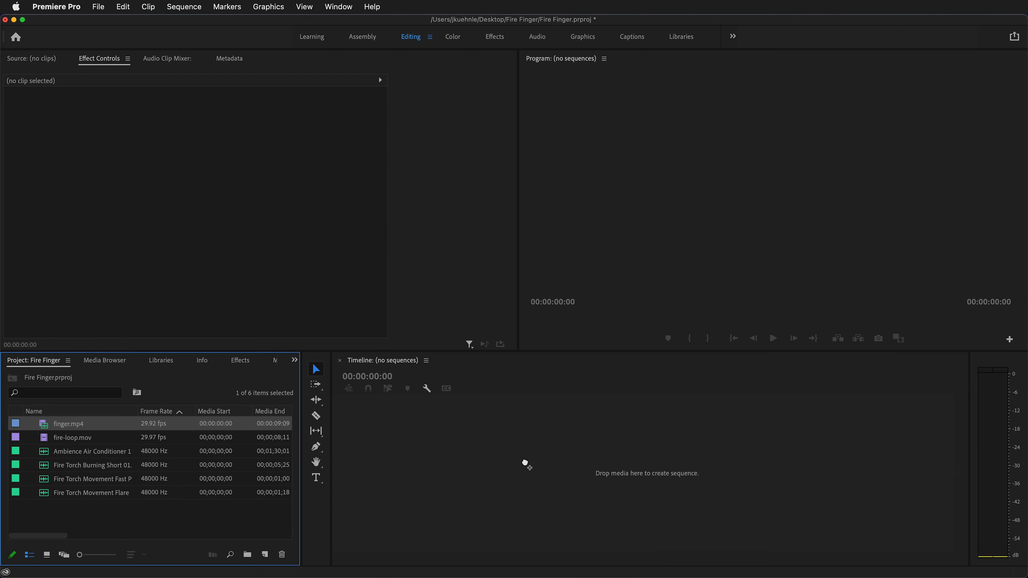
drag(526, 464, 526, 465)
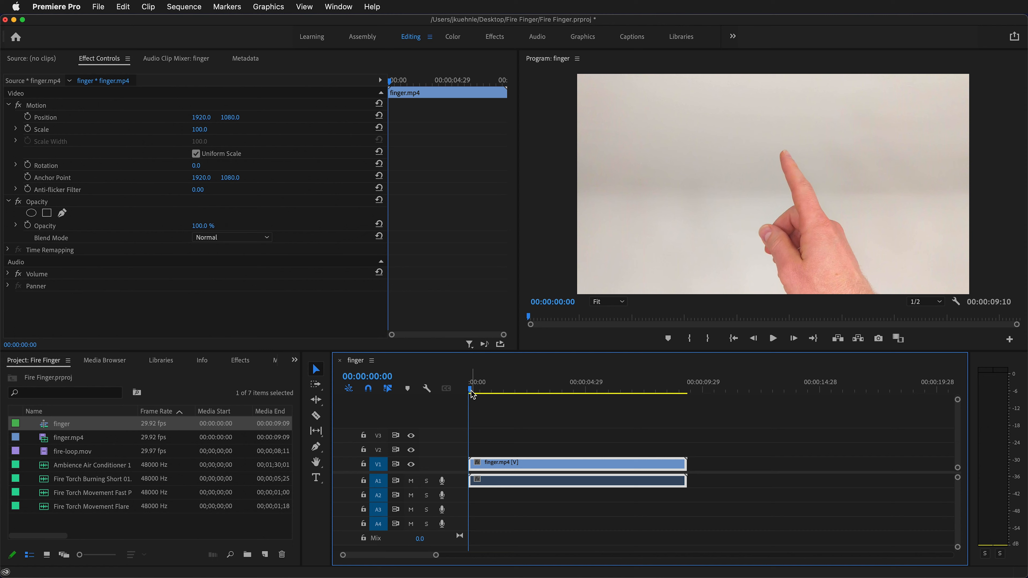
Step: Add a marker to the finger.mp4 clip at 00:00:02:05, where the fingertip first dips down
key(space)
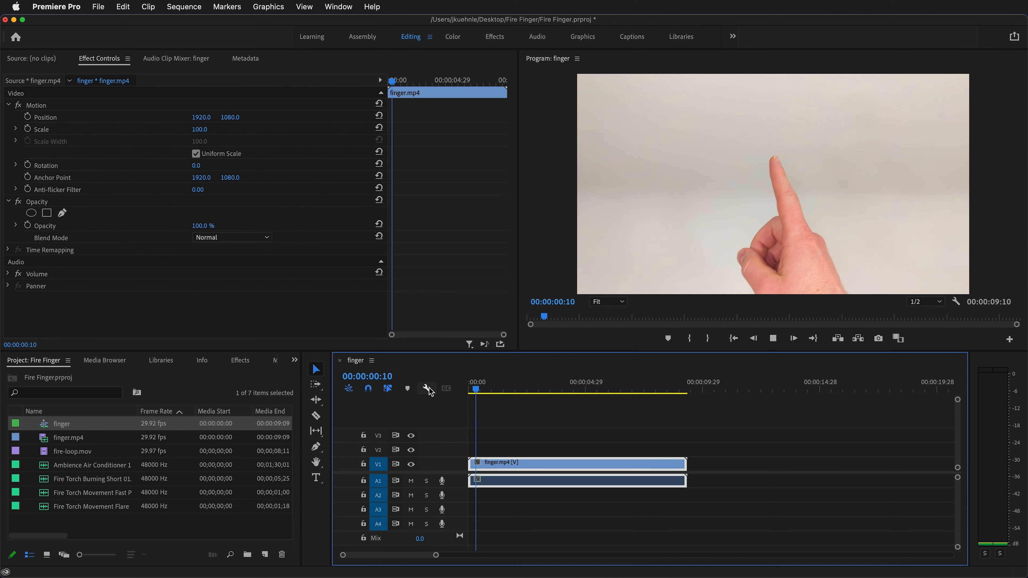
key(space)
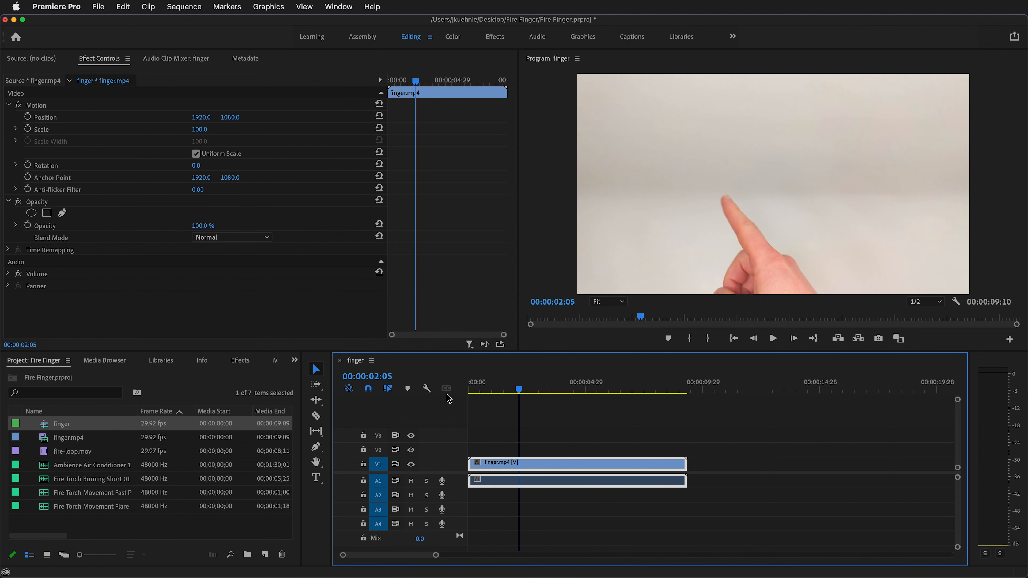
key(Left)
key(Left)
key(Right)
key(Right)
key(Right)
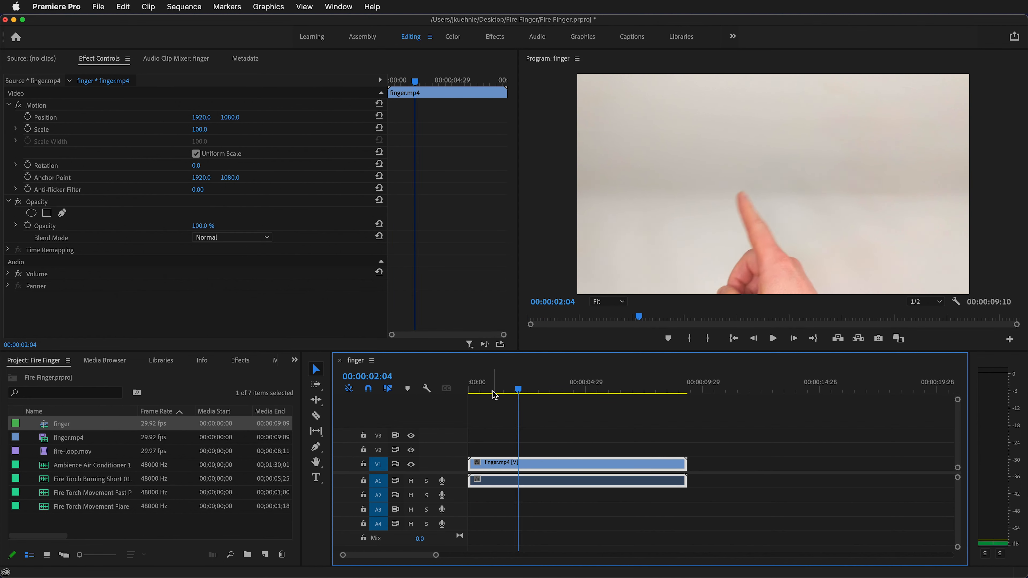
key(Left)
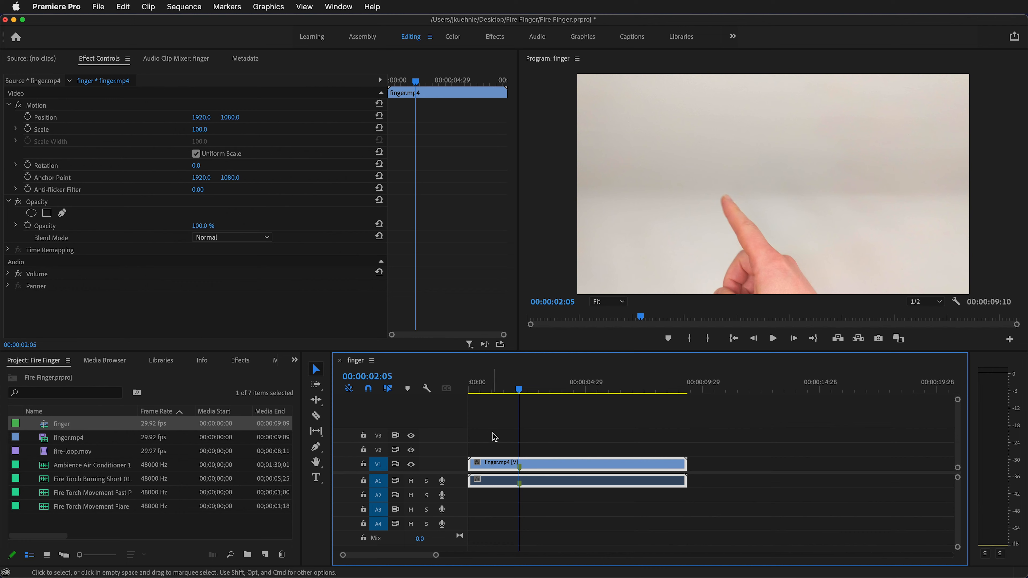
Step: Add a second marker to the finger.mp4 clip at 00:00:05:16, where the fingertip dips again
key(space)
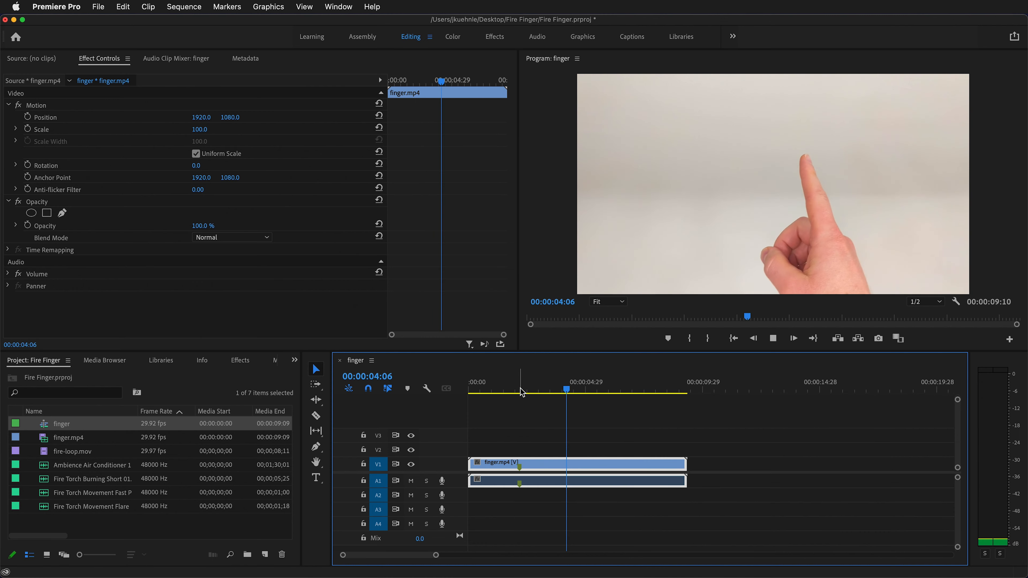
key(space)
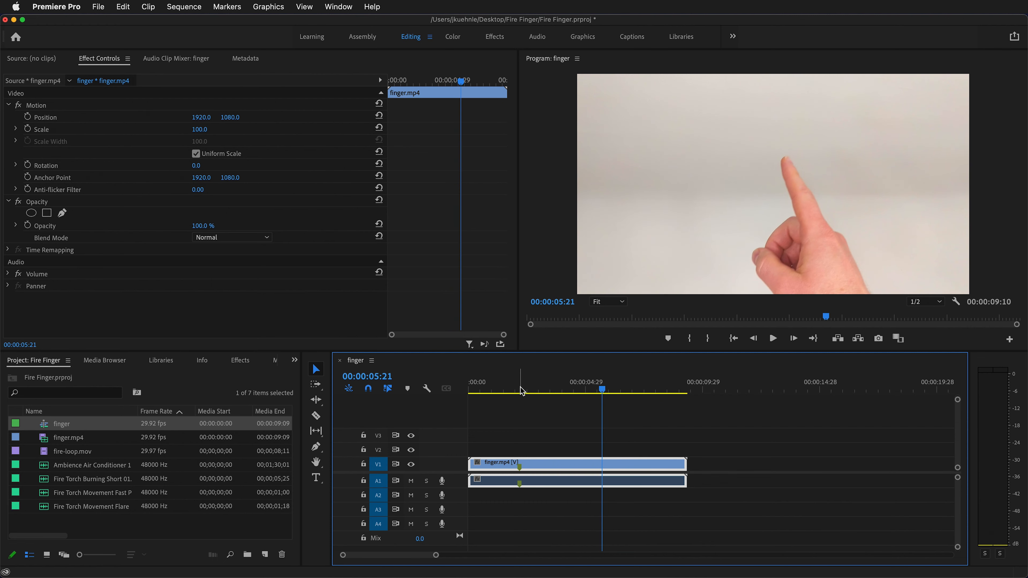
key(Left)
key(Left)
key(Left)
key(Left)
key(Left)
key(Left)
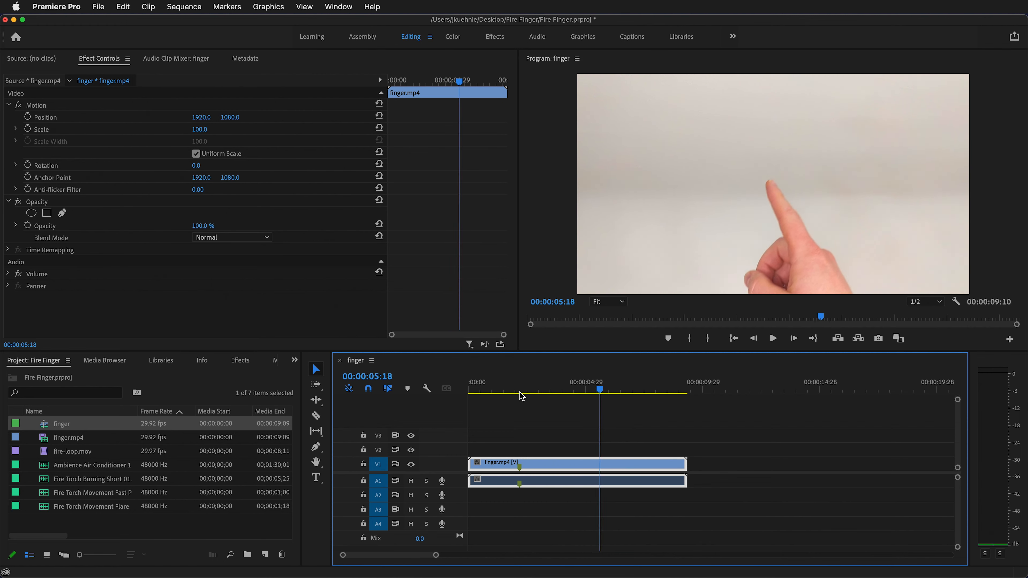
key(Right)
key(Right)
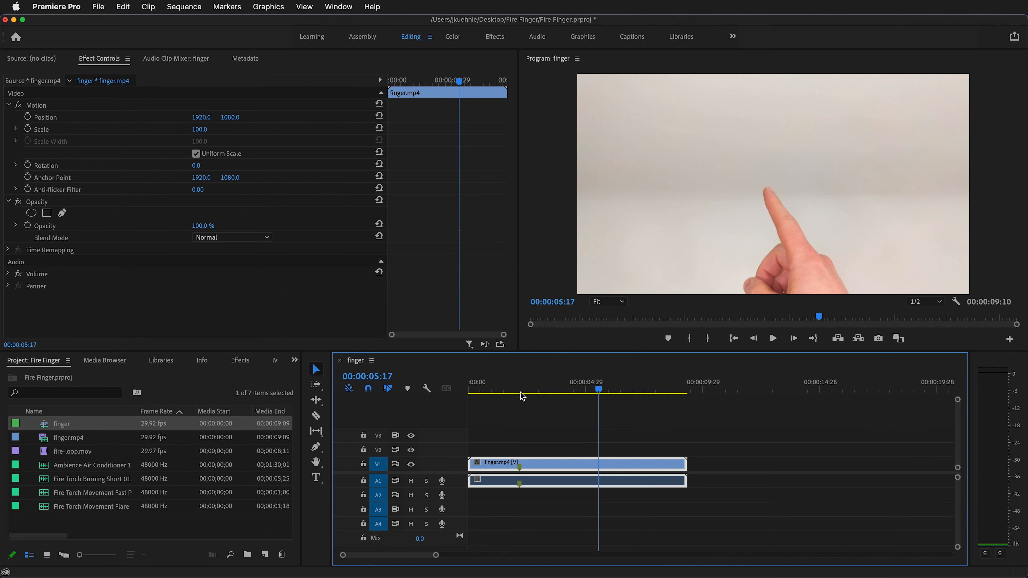
key(Left)
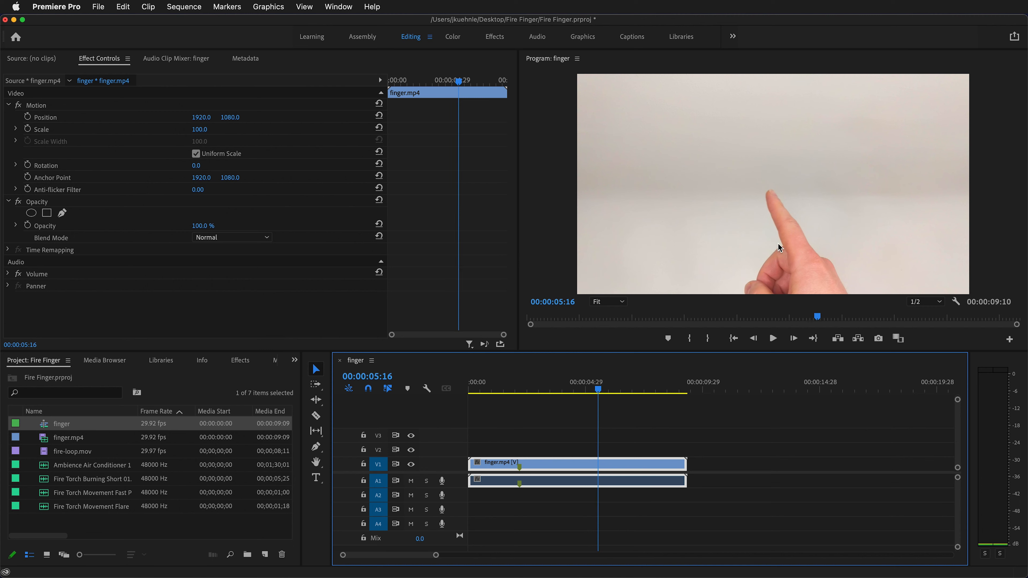
key(m)
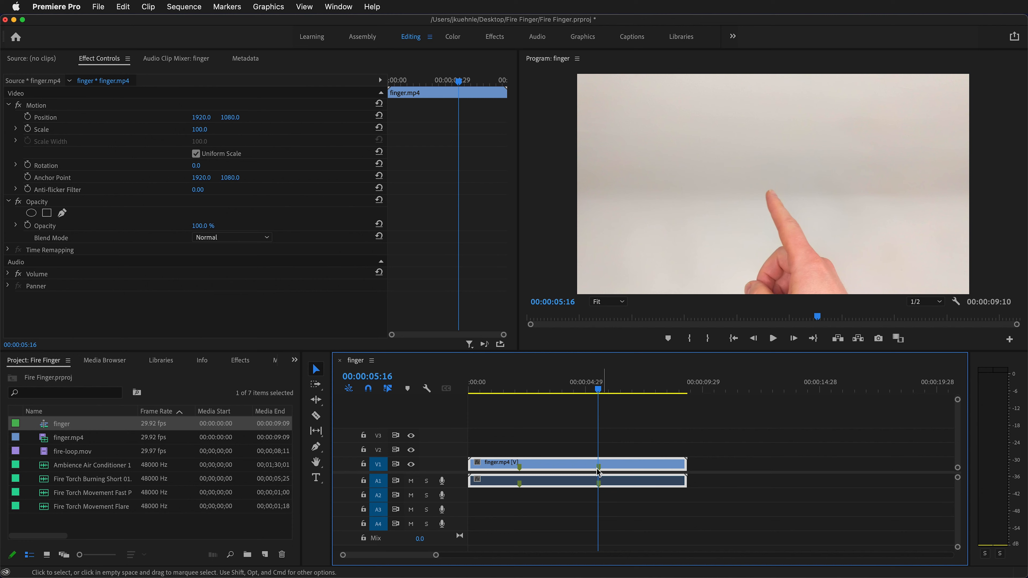
Step: Place fire-loop.mov on track V2 above the finger clip and apply the Luma Key effect to it
drag(65, 456, 501, 454)
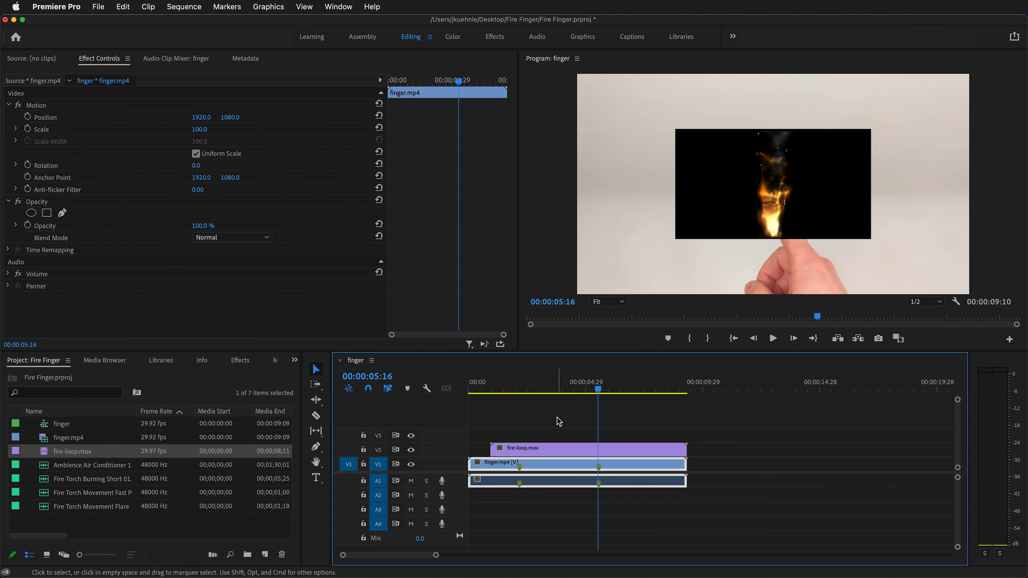
click(573, 451)
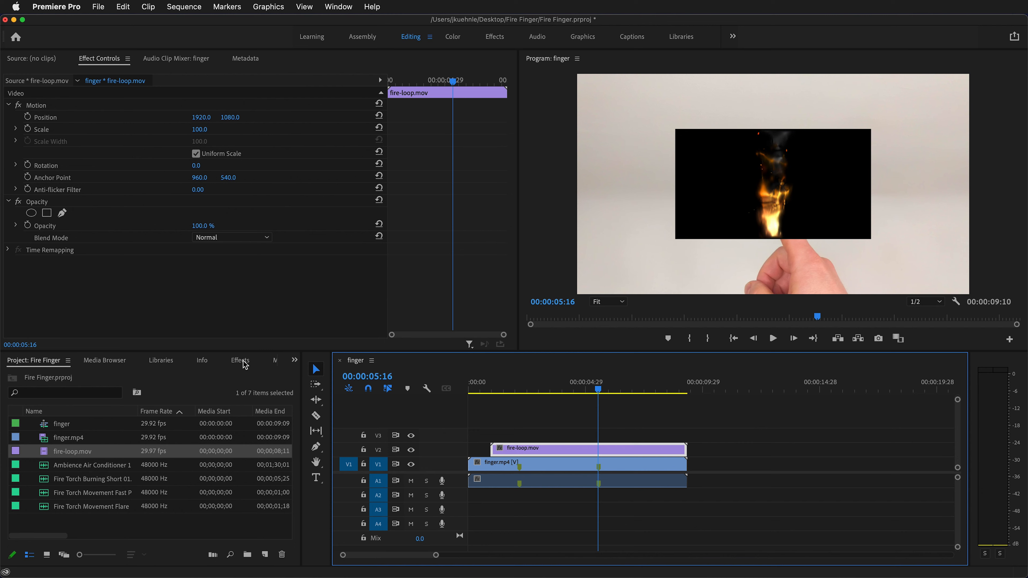
click(240, 360)
text(luma)
drag(45, 459, 534, 449)
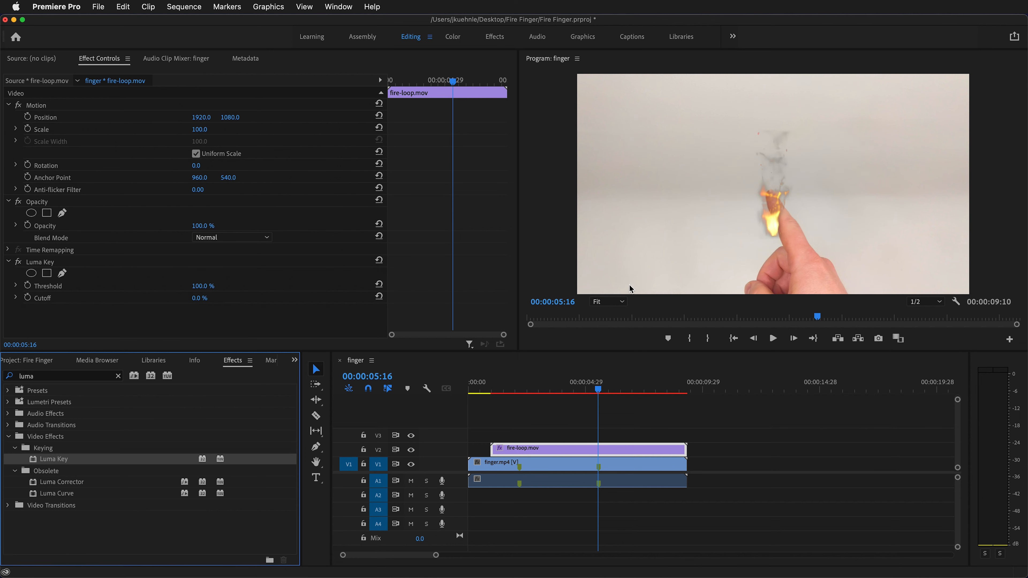
Step: Mark the fire-loop.mov clip at the flame's ignition at 00:00:01:03 and near its end at 00:00:08:07
drag(601, 391, 500, 406)
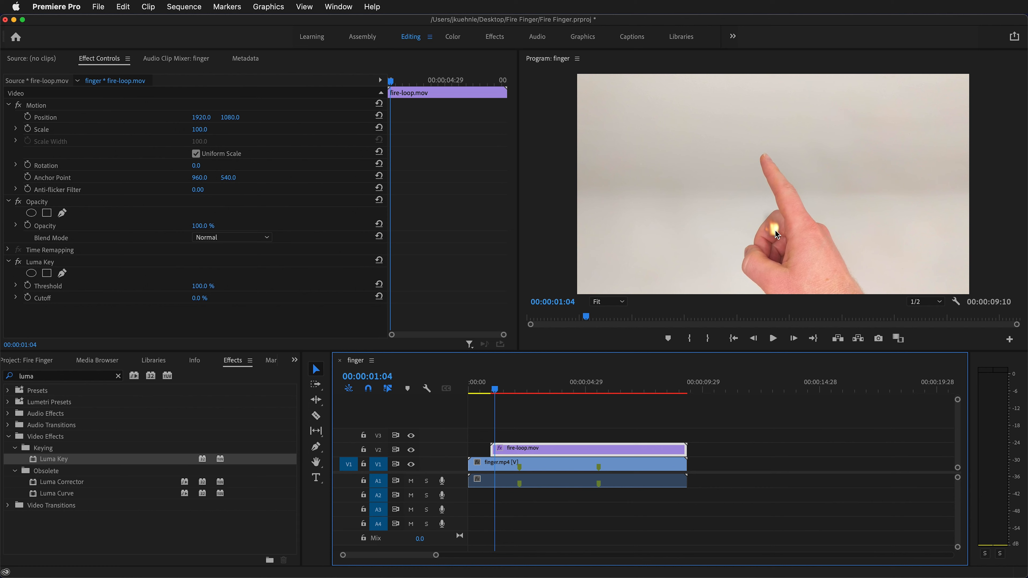
key(Left)
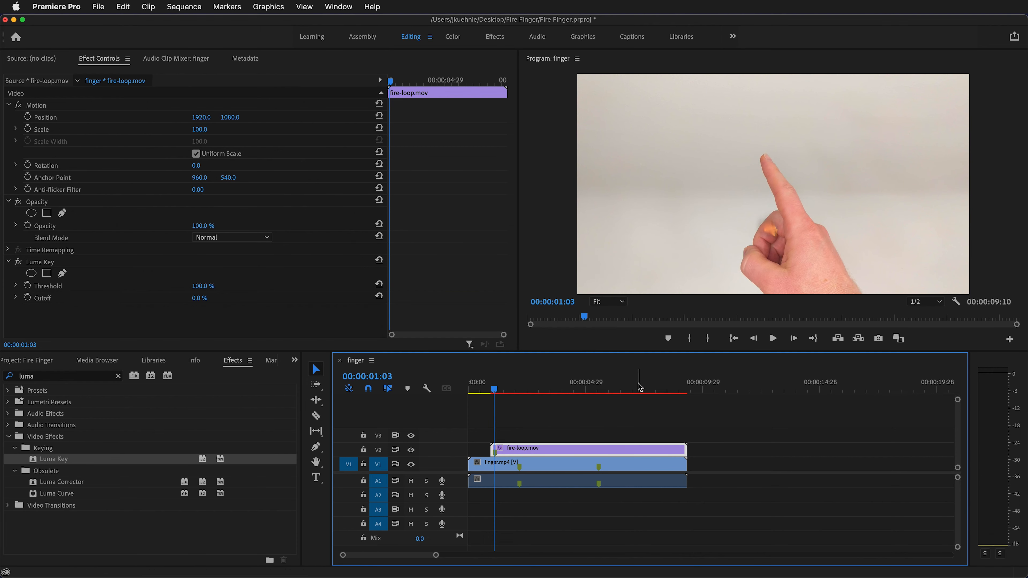
click(643, 390)
mouse_move(645, 390)
mouse_down()
mouse_move(669, 391)
mouse_move(661, 394)
mouse_up()
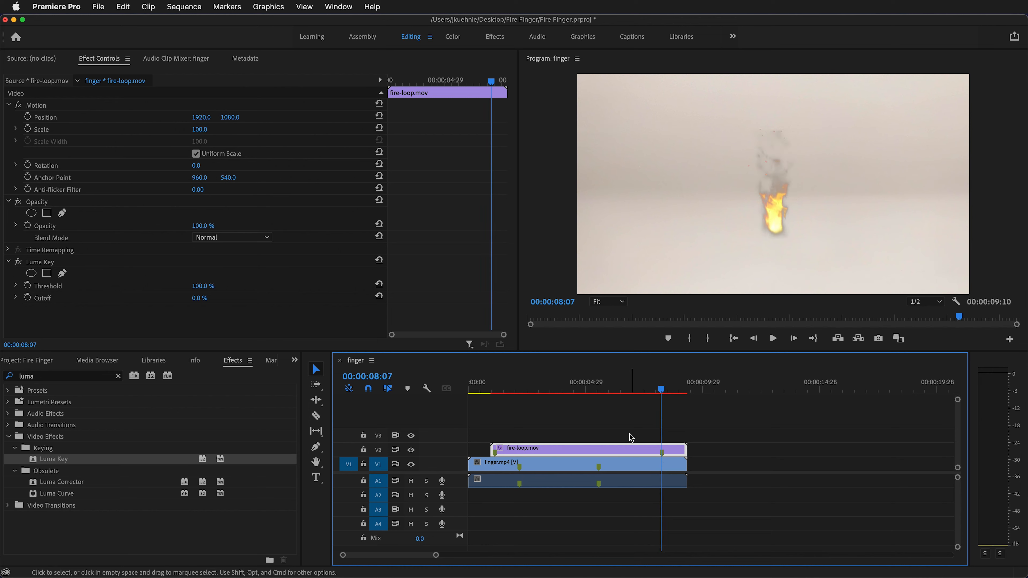
Step: Cut the fire-loop.mov clip at two points between its markers and delete the middle section
drag(663, 392, 548, 407)
key(c)
click(519, 464)
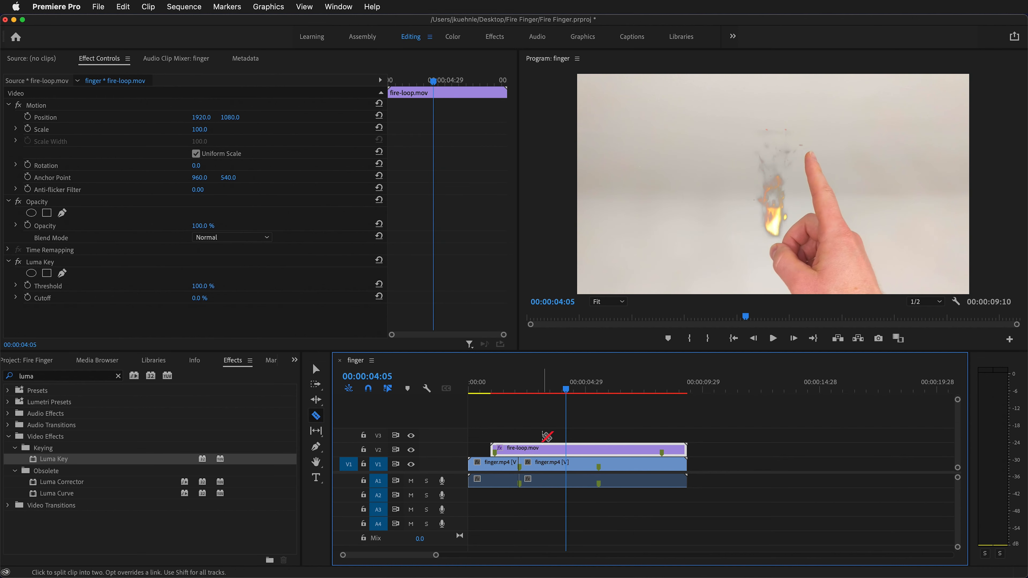
key(super+z)
click(534, 450)
click(638, 450)
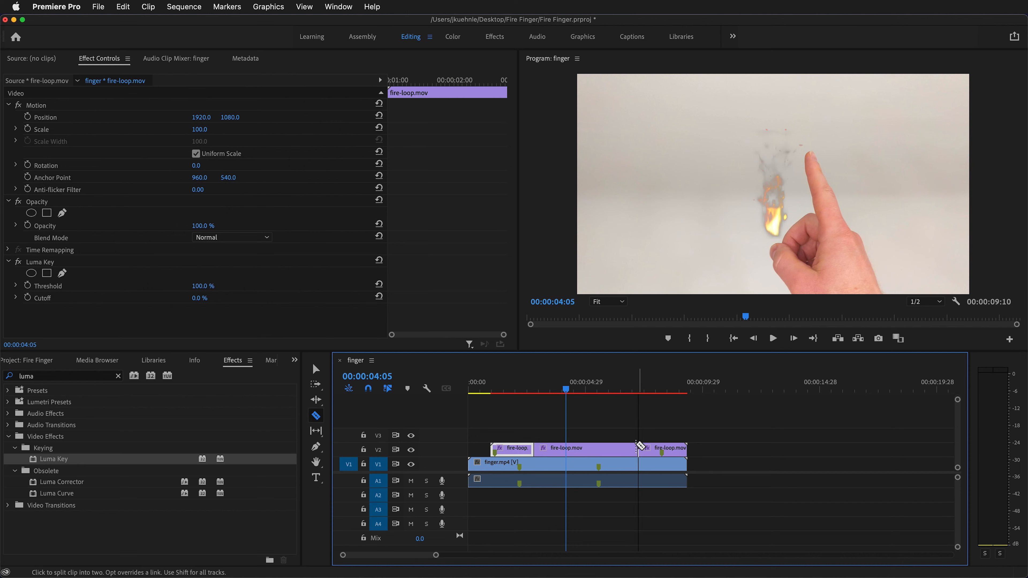
key(v)
click(590, 450)
key(Delete)
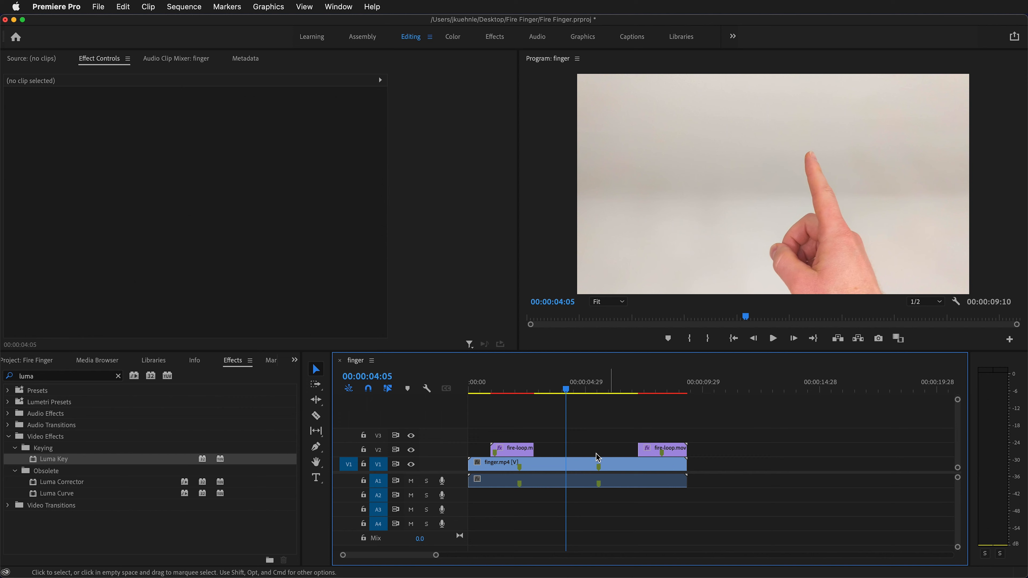
Step: Align each fire-loop piece's marker with the matching finger.mp4 marker, and extend the first piece to meet the second
click(512, 452)
drag(512, 455, 532, 454)
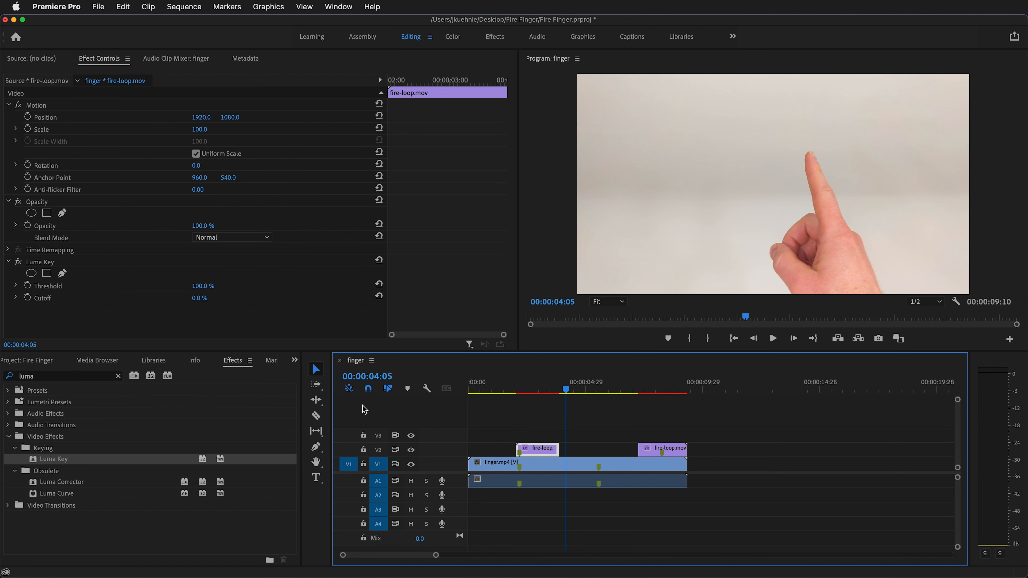
drag(675, 452, 616, 453)
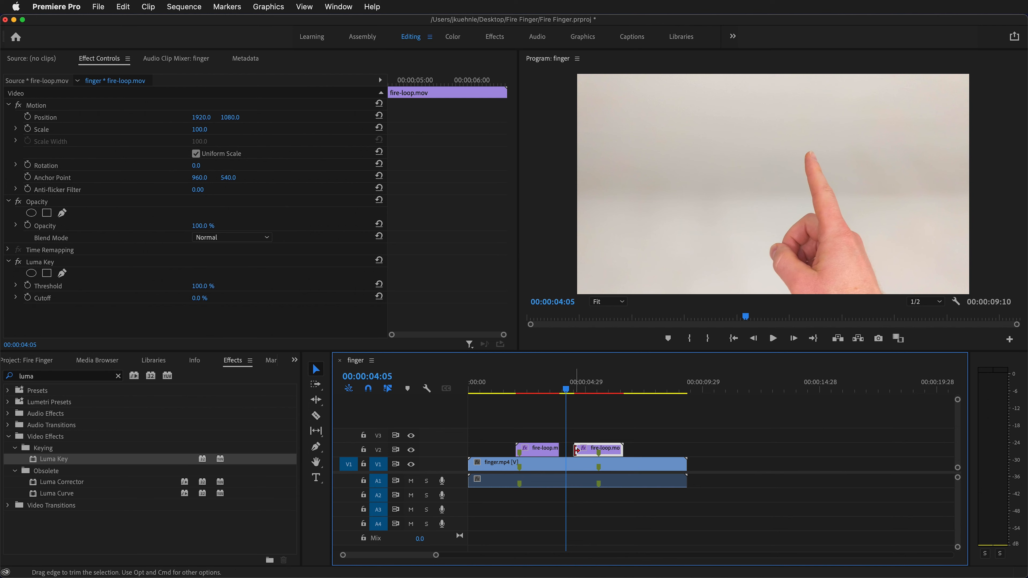
drag(559, 449, 573, 449)
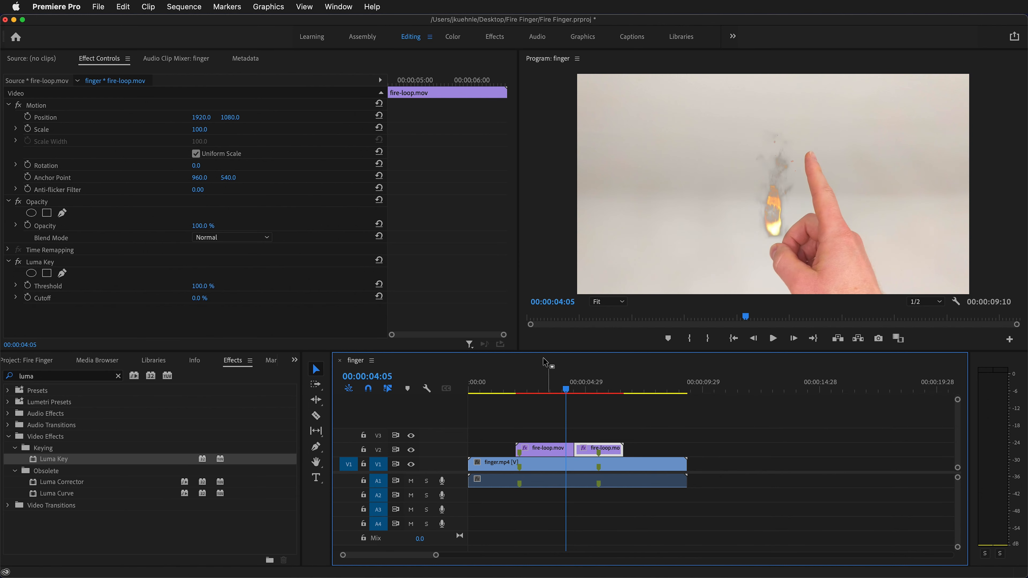
Step: Play back the fire over the finger footage and examine the join between the two fire-loop pieces
click(503, 389)
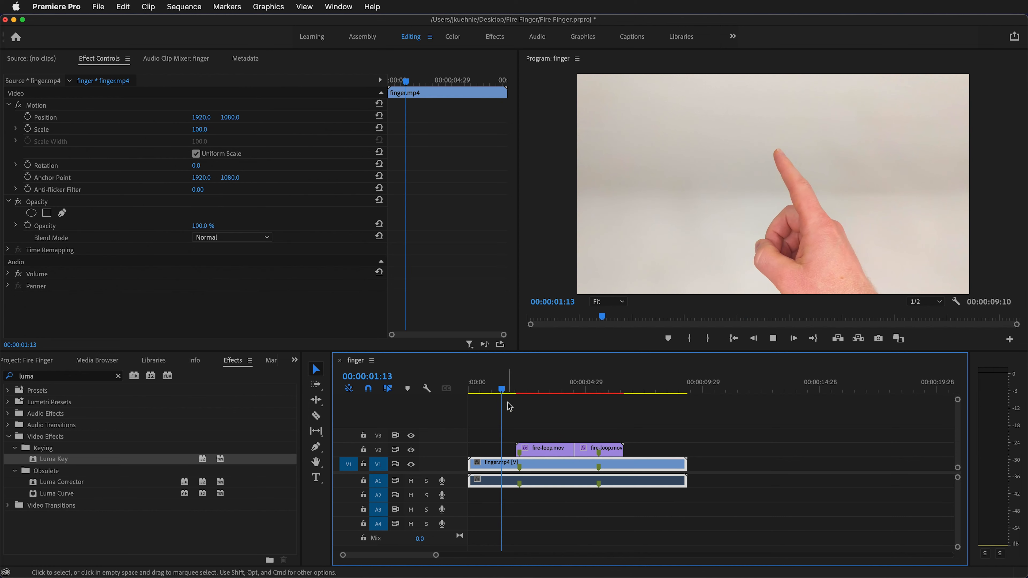
key(space)
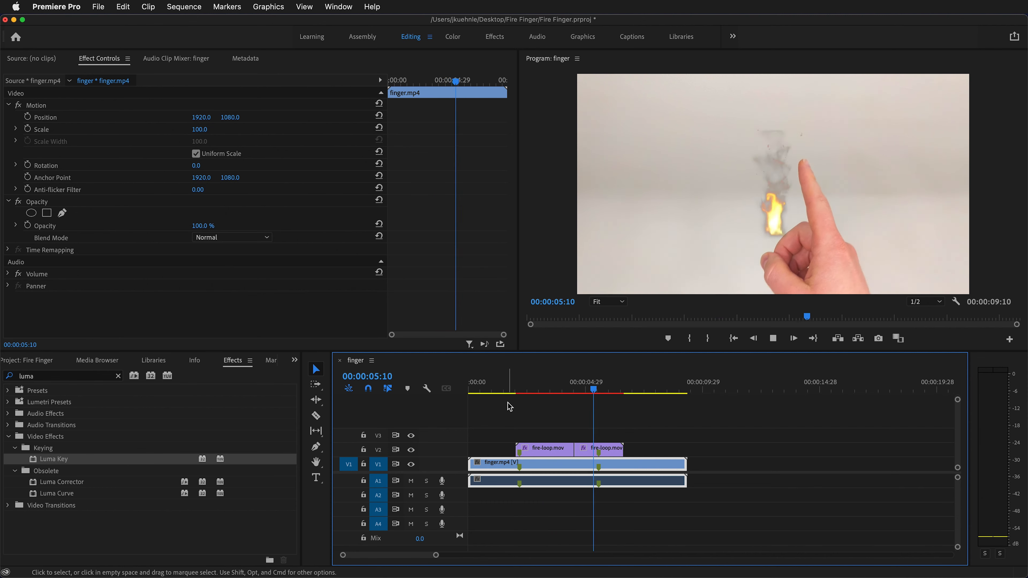
key(space)
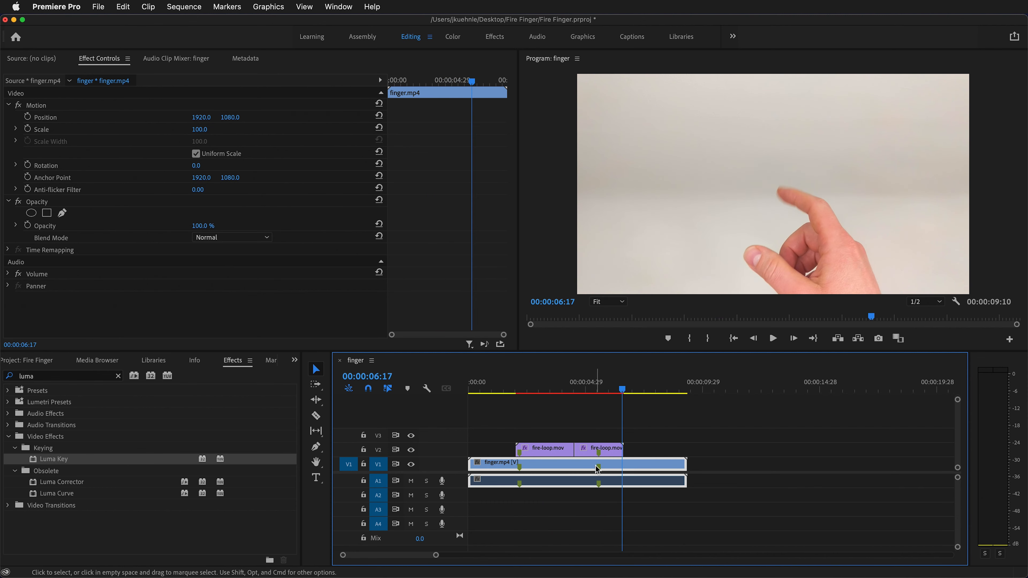
click(570, 388)
drag(571, 388, 565, 389)
key(space)
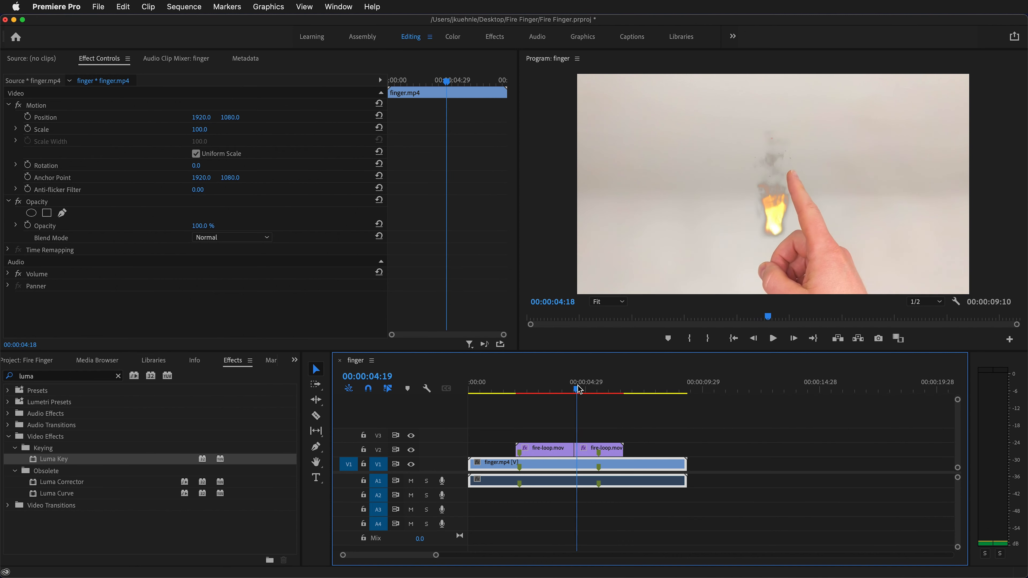
key(space)
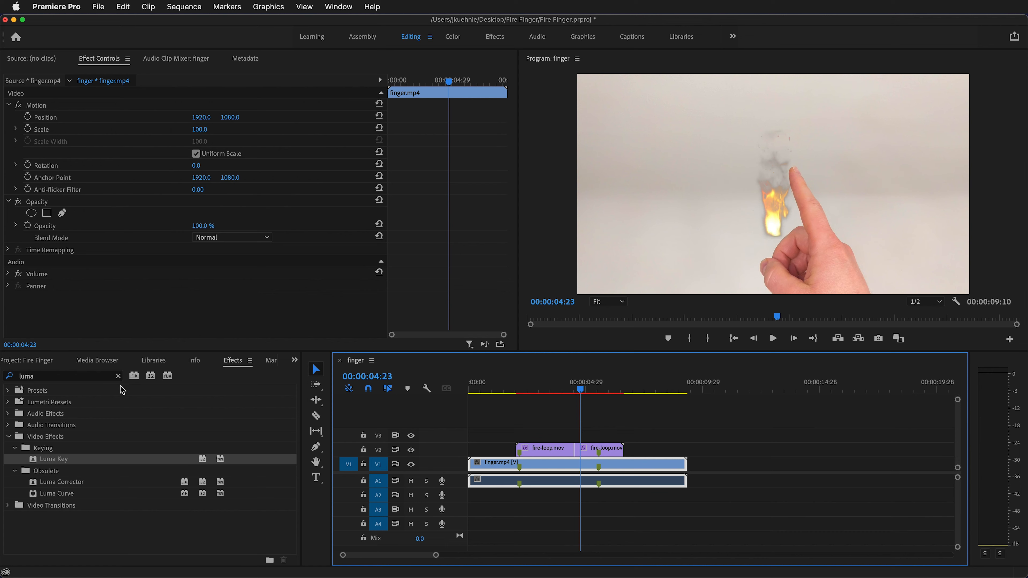
Step: Apply a Cross Dissolve transition at the cut between the two fire-loop.mov pieces
click(10, 377)
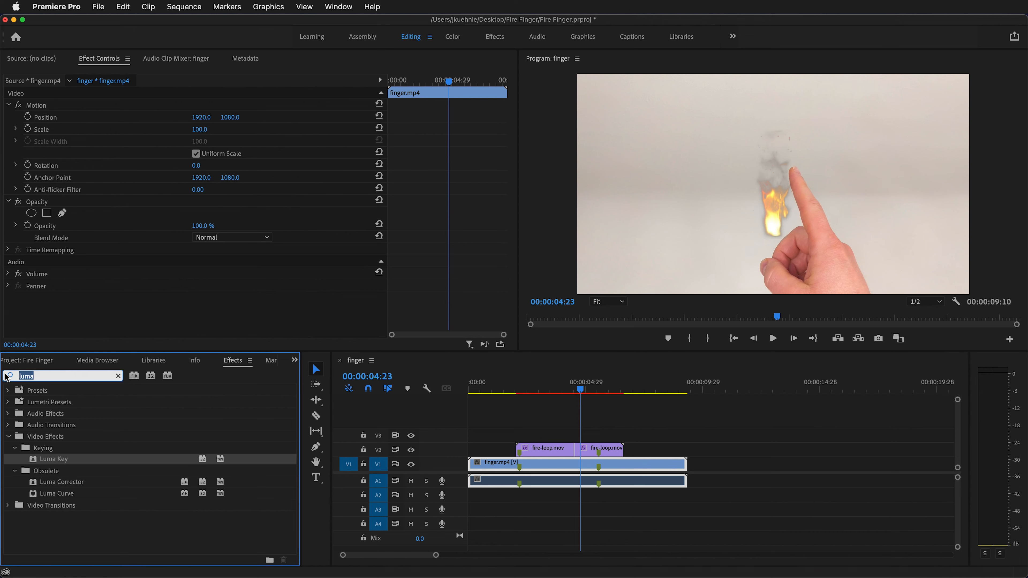
text(cross)
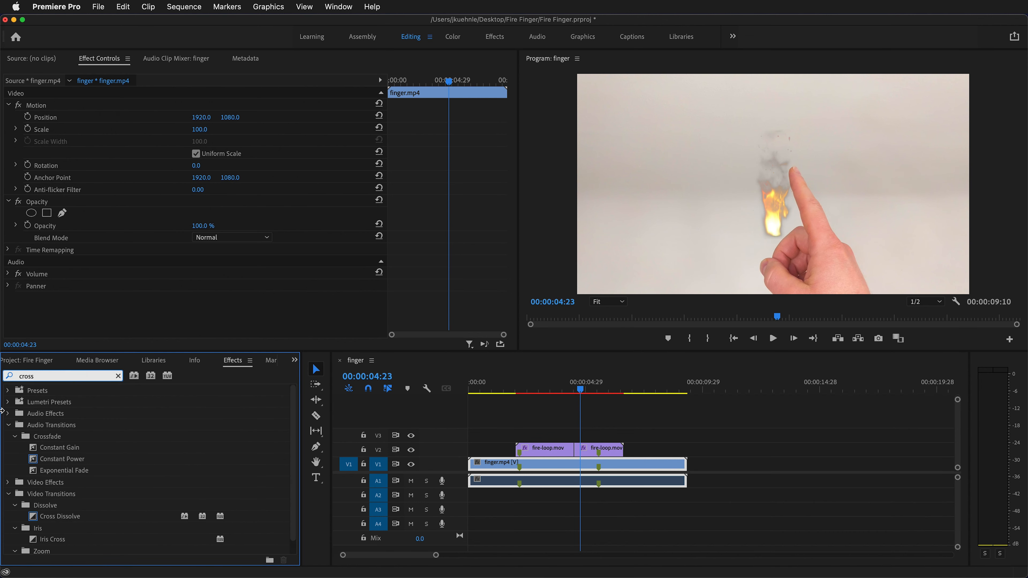
drag(59, 522, 576, 452)
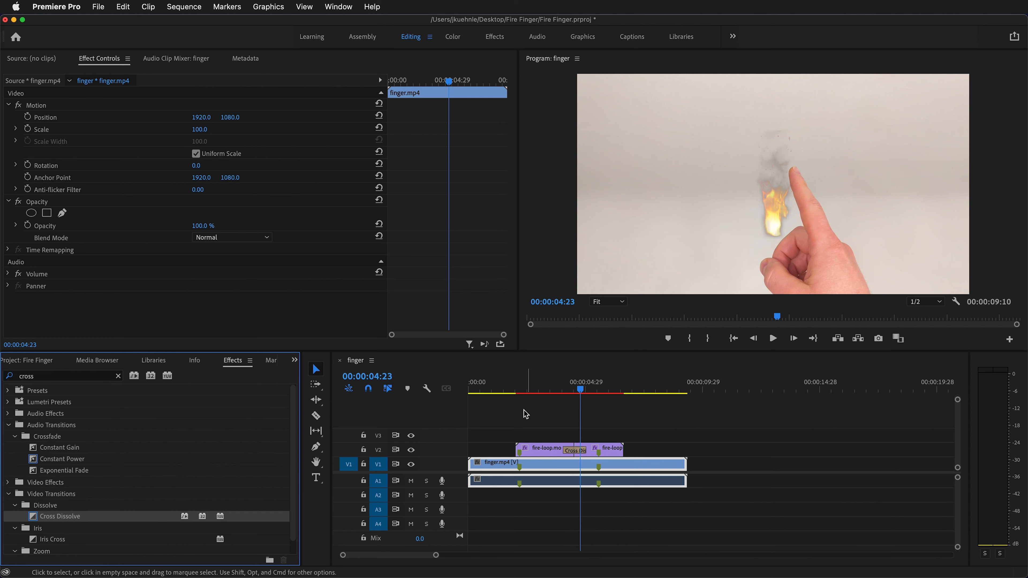
Step: Nest both fire-loop.mov pieces with their transition into a sequence named "fire" and select the nested clip
drag(492, 419, 680, 450)
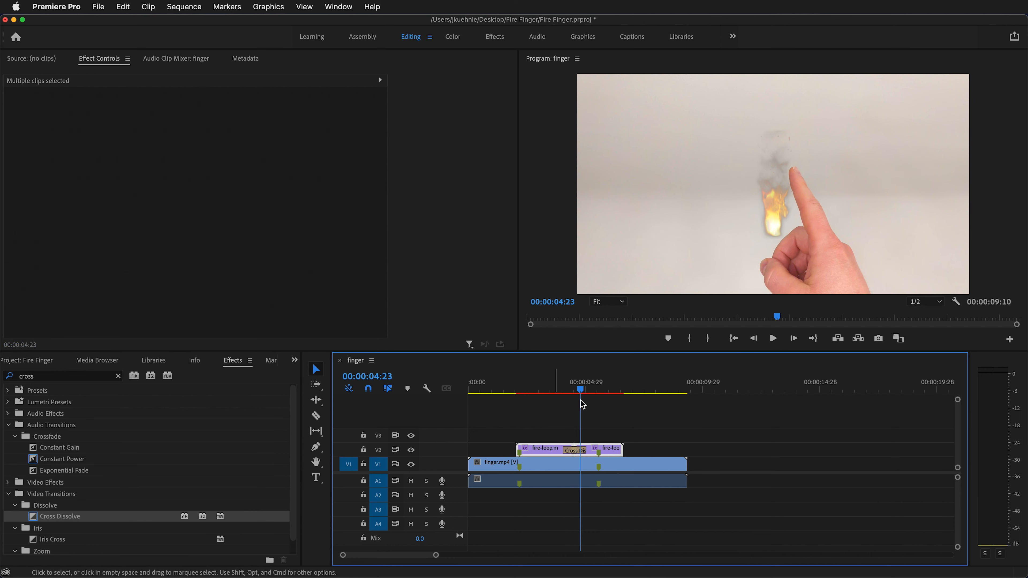
right_click(548, 449)
click(572, 360)
text(fi)
key(Return)
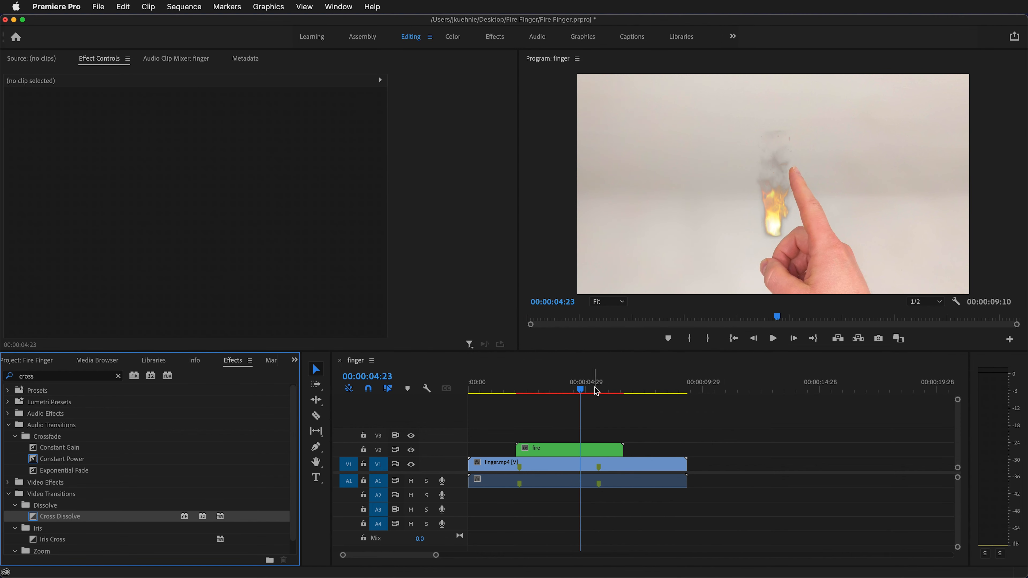
click(570, 453)
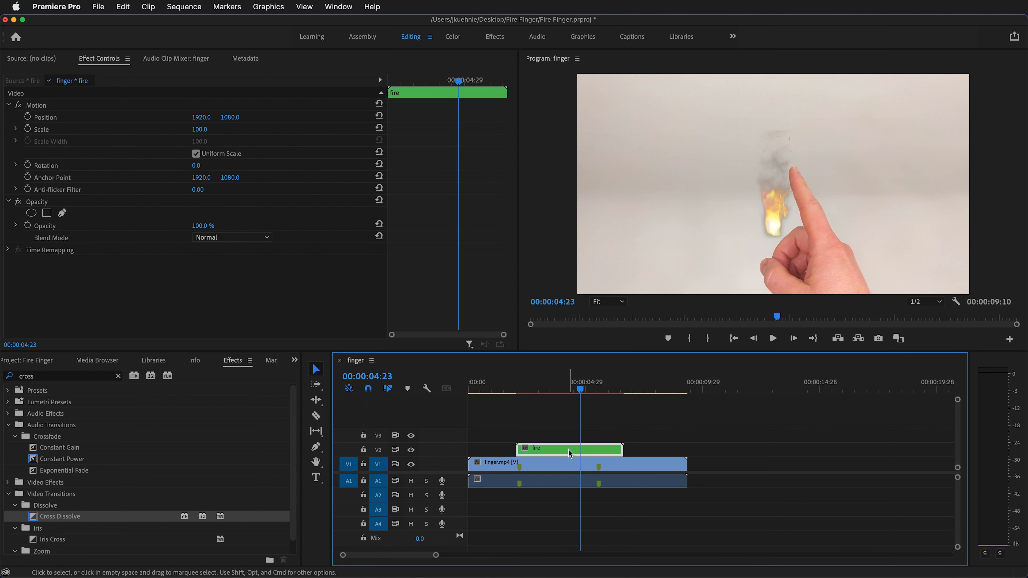
Step: Move the nested fire clip onto the fingertip, at about position 2144.9, 596.3, and scale it to 116
click(775, 221)
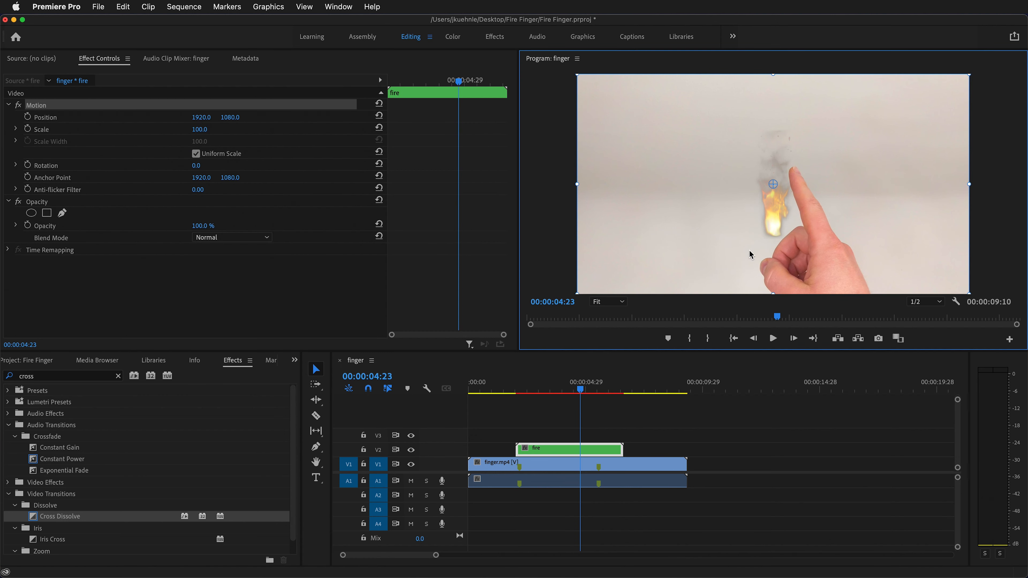
drag(773, 225, 795, 179)
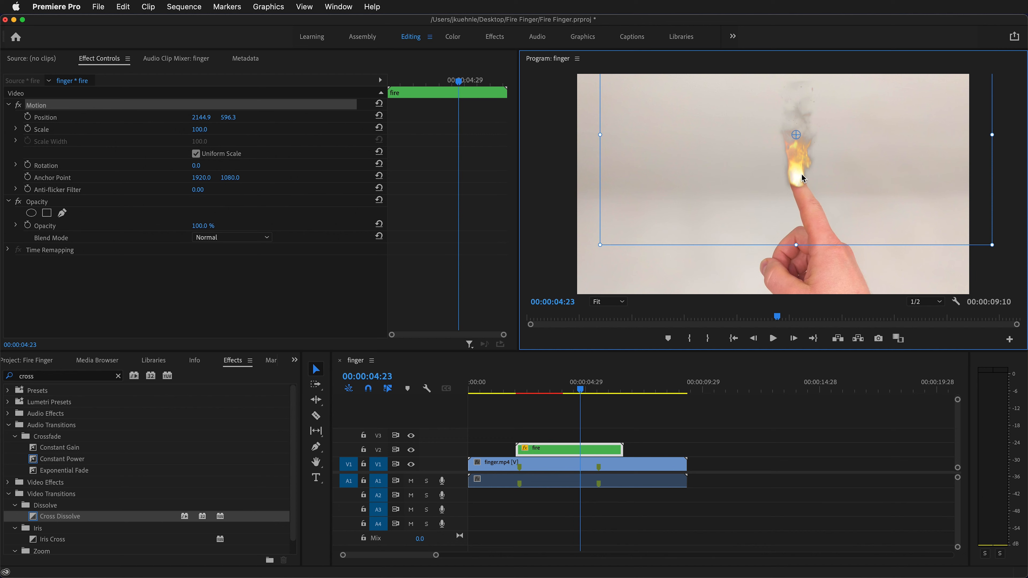
click(203, 129)
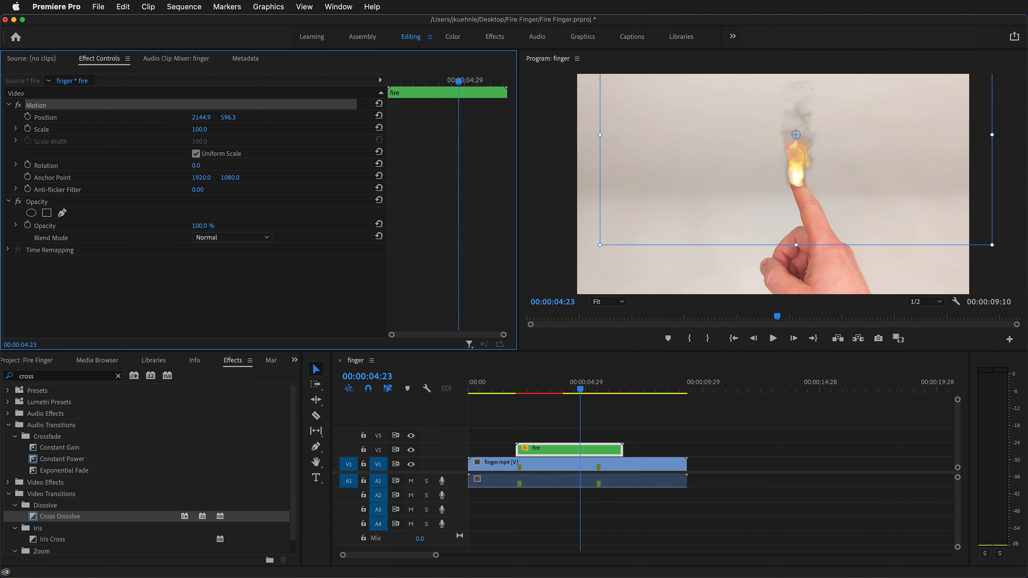
click(139, 94)
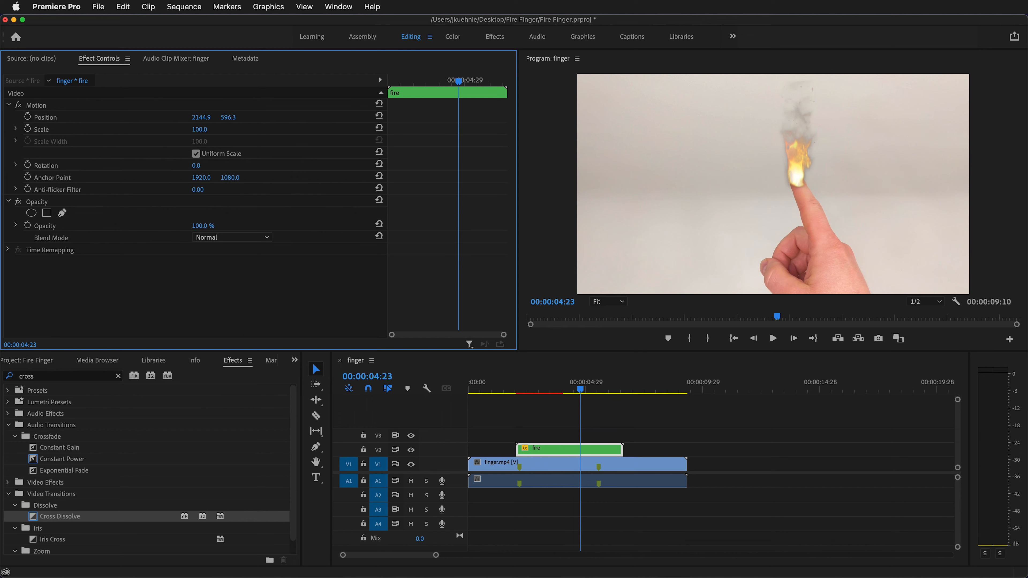
drag(199, 129, 206, 129)
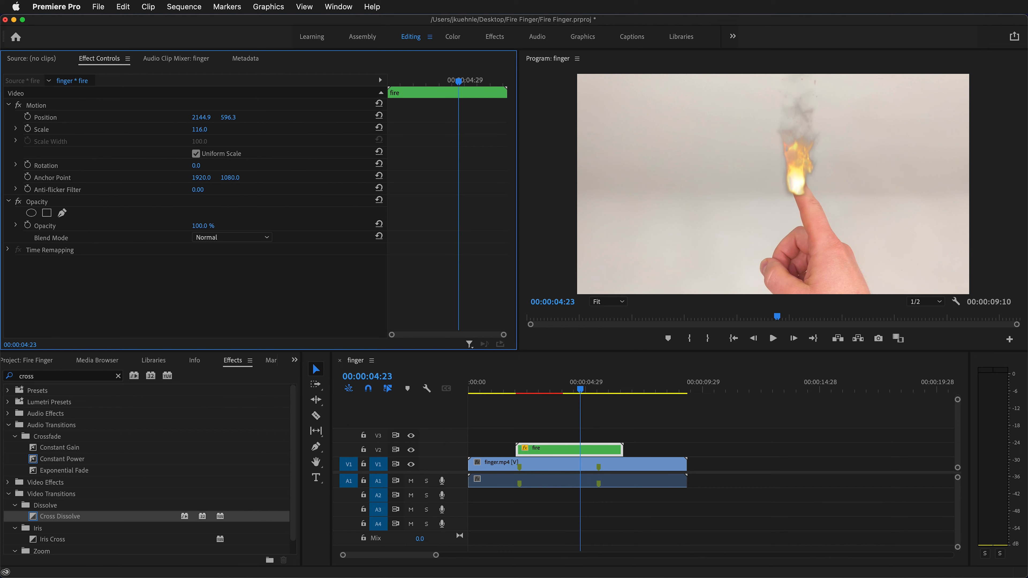
Step: Lock the V1 track that holds the finger.mp4 footage
click(525, 437)
drag(583, 391, 517, 391)
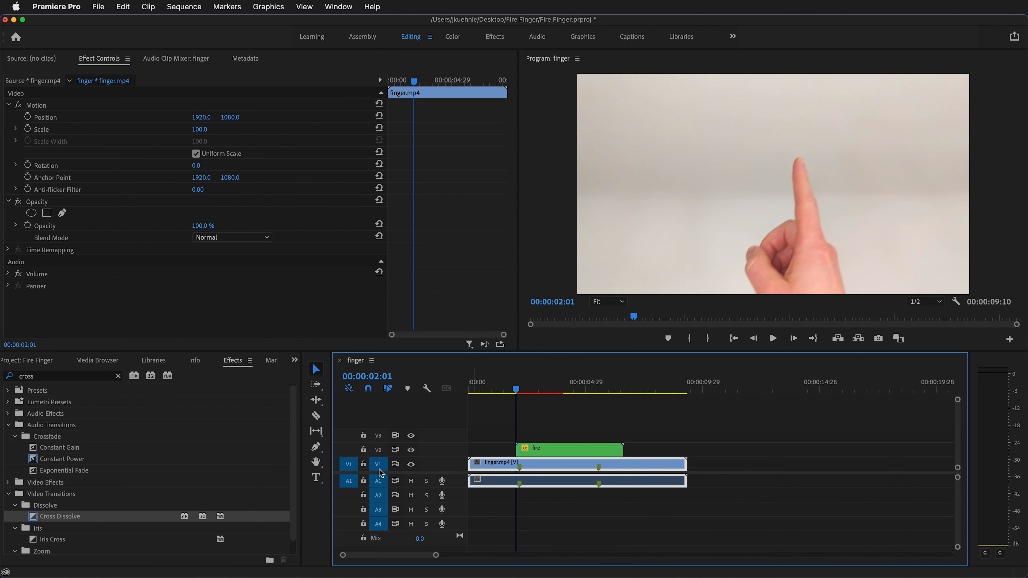
click(364, 464)
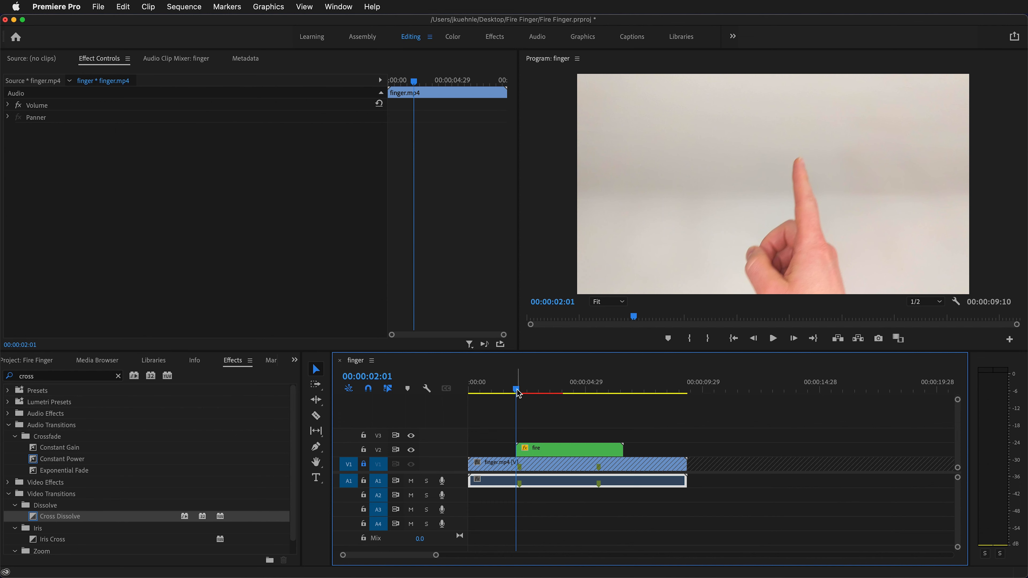
Step: At 00:00:02:06, turn on Position keyframing for the fire clip and place the flame on the fingertip, about 1414, 658
drag(519, 393, 521, 392)
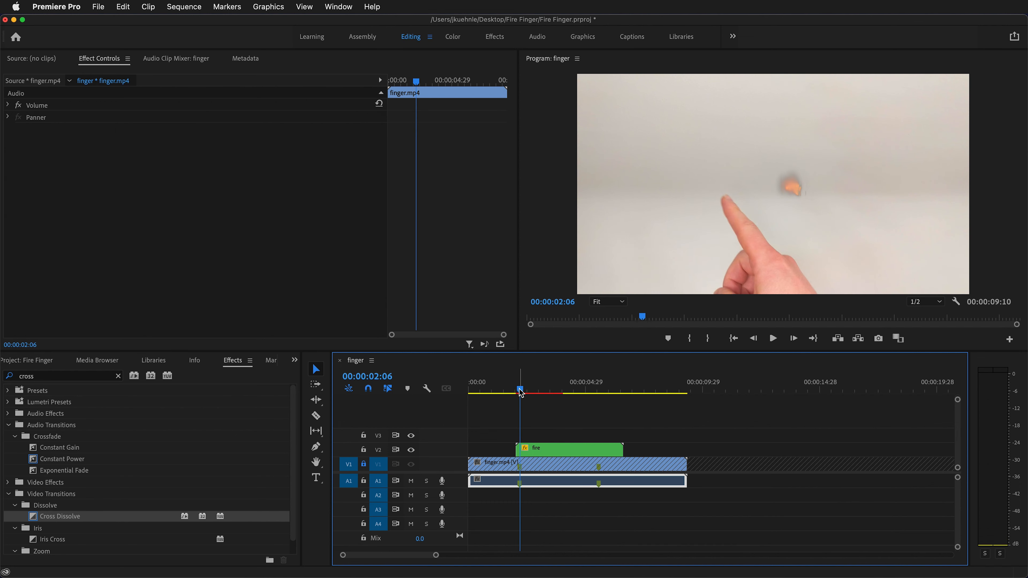
click(558, 452)
click(27, 117)
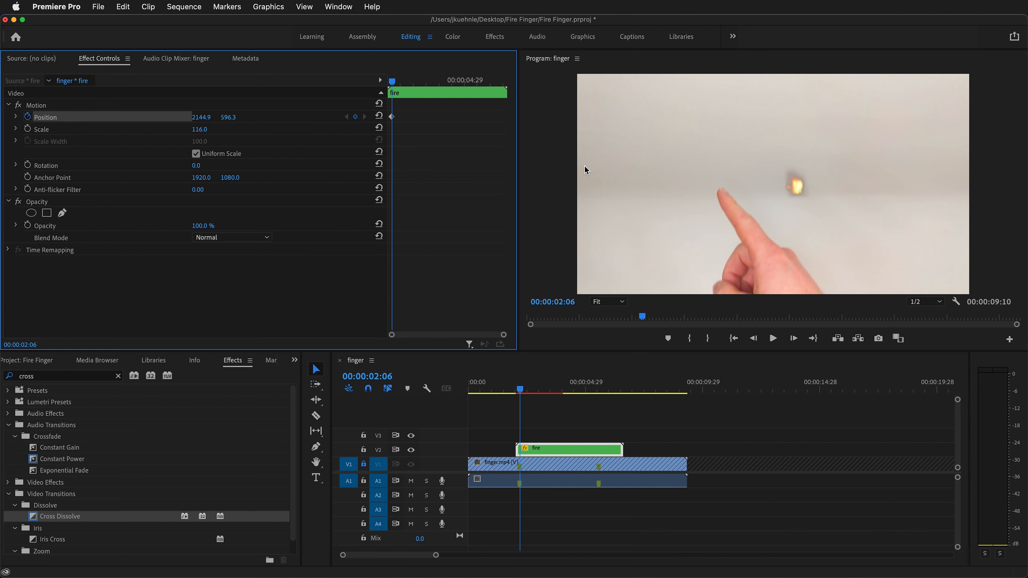
drag(806, 186, 722, 192)
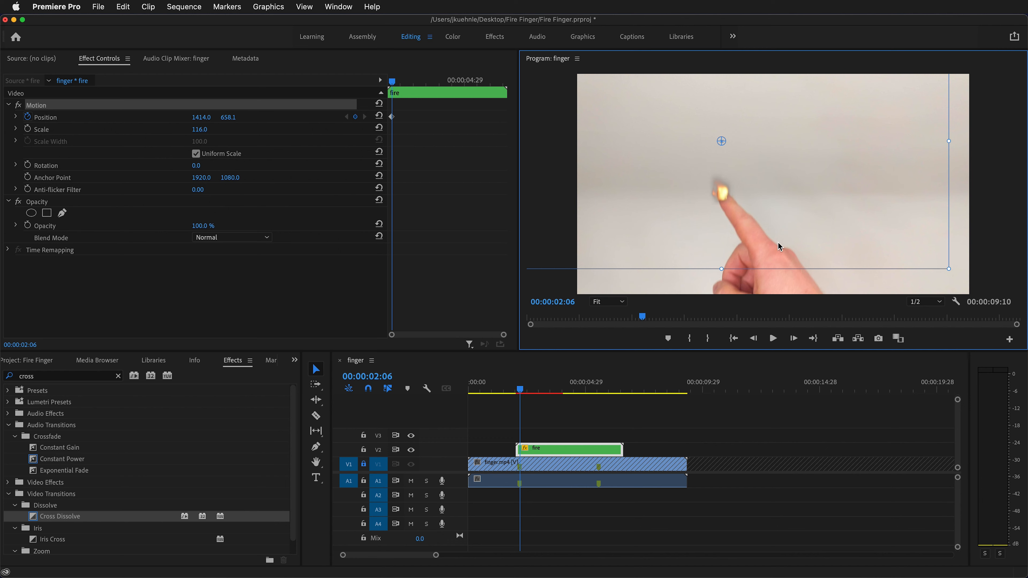
Step: Keyframe the flame's position onto the fingertip frame by frame, working backward from 00:00:02:05 to the start of the fire clip
key(Left)
drag(716, 192, 724, 198)
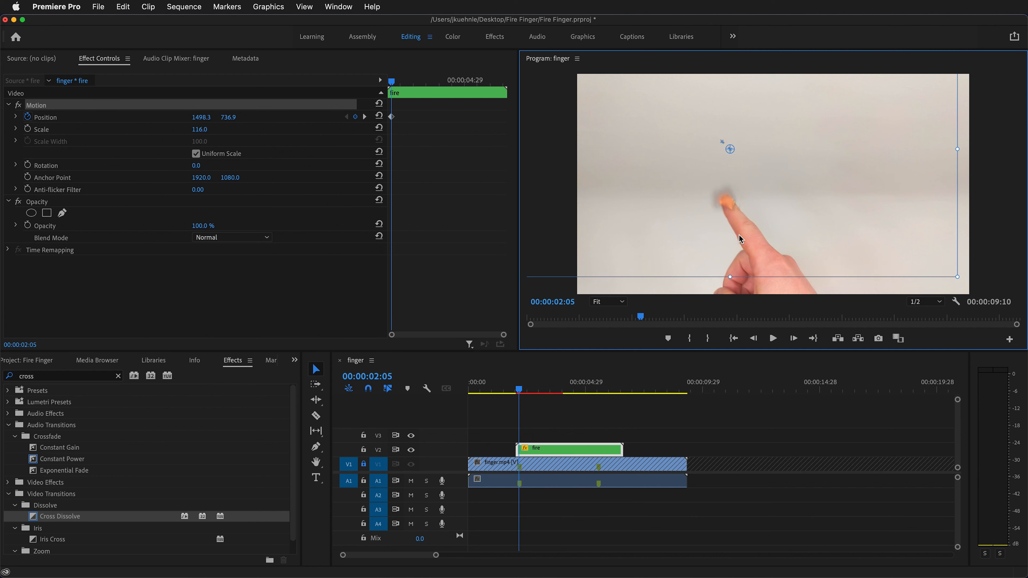
key(Left)
drag(724, 200, 764, 186)
key(Left)
key(Left)
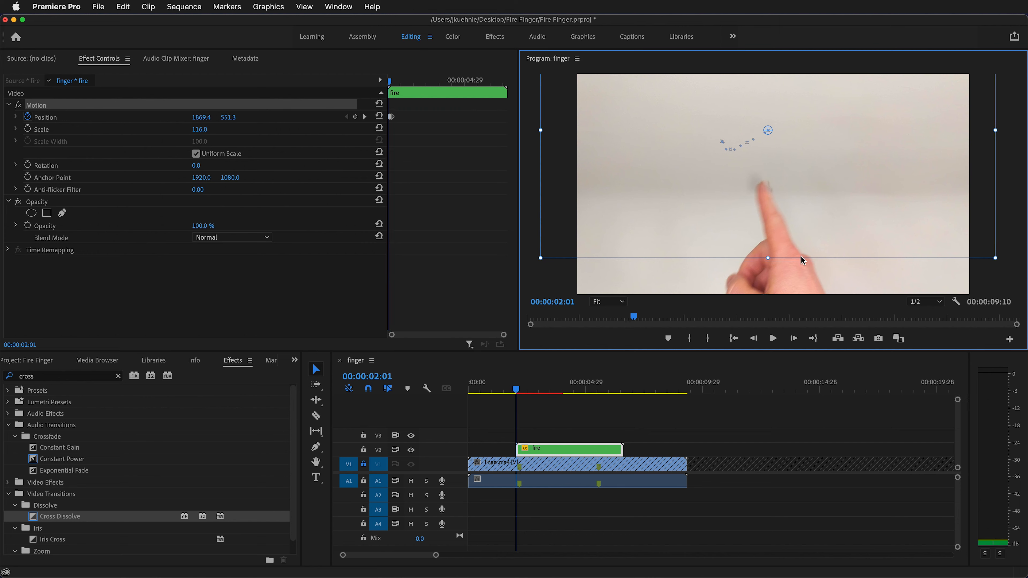
Step: Keyframe the flame's position onto the fingertip at 00:00:02:07, at about 1453, 518
key(Right)
key(Right)
key(Right)
key(Right)
key(Right)
key(Right)
key(Right)
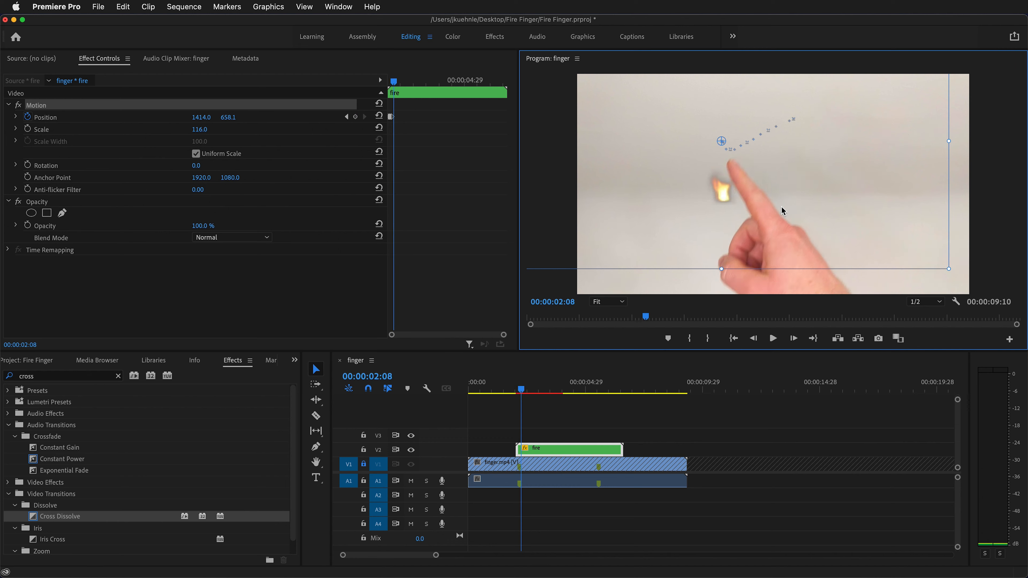
key(Left)
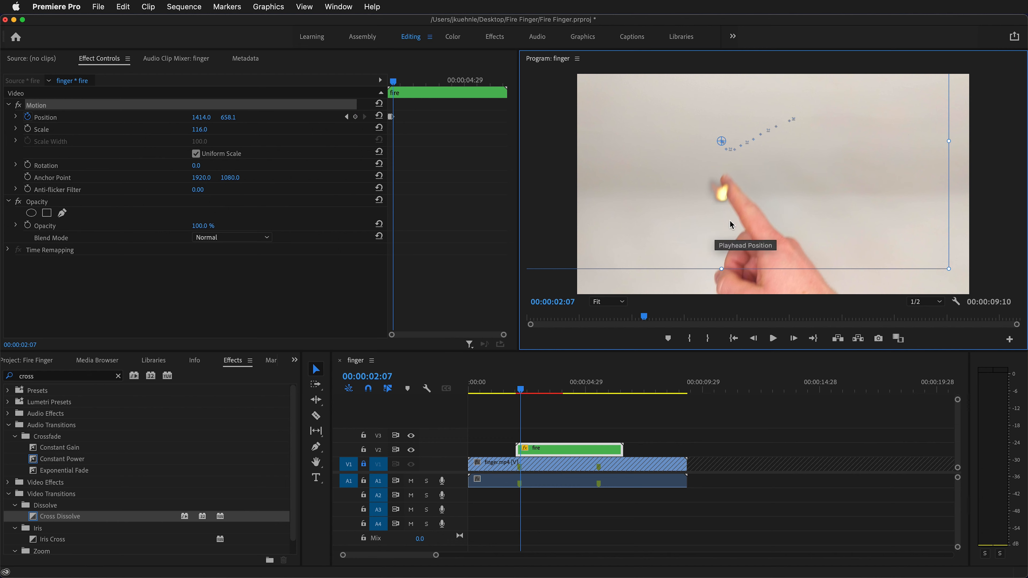
drag(721, 192, 722, 180)
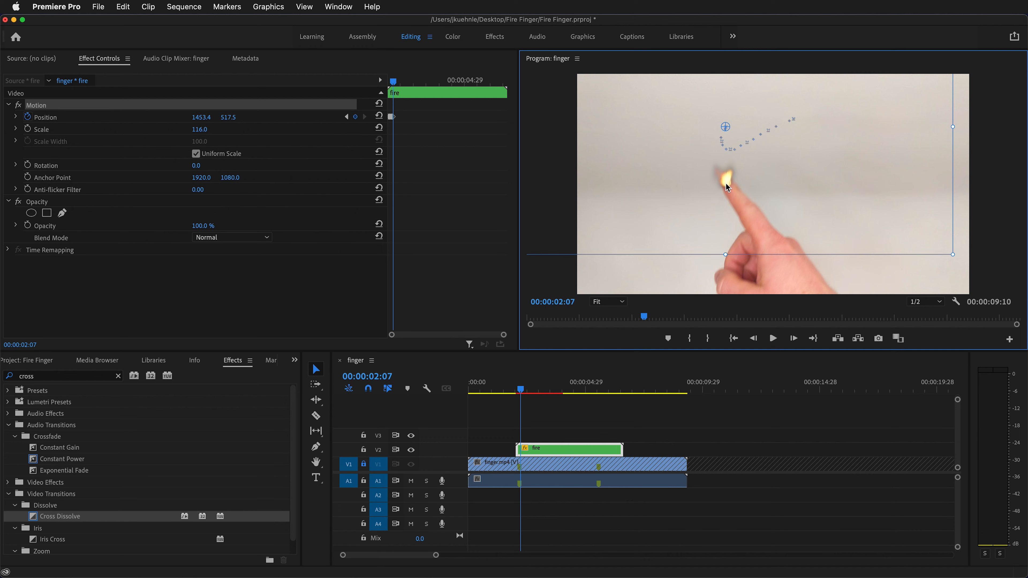
Step: Continue keyframing the flame's position onto the fingertip frame by frame, from 00:00:02:08 until the fire goes out
key(Right)
drag(723, 182, 793, 156)
key(Right)
key(Right)
key(Right)
key(Right)
key(Right)
key(Right)
key(Right)
key(Right)
key(Right)
key(Right)
key(Right)
key(Right)
key(Right)
key(Right)
key(Right)
key(Right)
key(Right)
key(Right)
key(Right)
key(Right)
key(Right)
key(Right)
key(Right)
key(Right)
key(Right)
key(Right)
key(Right)
key(Right)
key(Right)
key(Right)
key(Right)
key(Right)
key(Right)
key(Right)
key(Right)
key(Right)
key(Right)
key(Right)
key(Right)
key(Right)
key(Right)
key(Right)
key(Right)
key(Right)
key(Right)
key(Right)
key(Right)
key(Right)
key(Right)
key(Right)
key(Right)
key(Right)
key(Right)
key(Right)
key(Right)
key(Right)
key(Right)
key(Right)
key(Right)
key(Right)
key(Right)
key(Right)
key(Right)
key(Right)
key(Right)
key(Right)
key(Right)
key(Right)
key(Right)
key(Right)
key(Right)
key(Right)
key(Right)
key(Right)
key(Right)
key(Right)
key(Right)
key(Right)
key(Right)
key(Right)
key(Right)
key(Right)
key(Right)
key(Right)
key(Right)
key(Right)
key(Right)
key(Right)
key(Right)
key(Right)
key(Right)
key(Right)
key(Right)
key(Right)
key(Right)
key(Right)
key(Right)
key(Right)
key(Right)
key(Right)
key(Right)
key(Right)
key(Right)
key(Right)
key(Right)
key(Right)
key(Right)
key(Right)
key(Right)
key(Right)
key(Right)
key(Right)
key(Right)
key(Right)
key(Right)
key(Right)
key(Right)
key(Right)
key(Right)
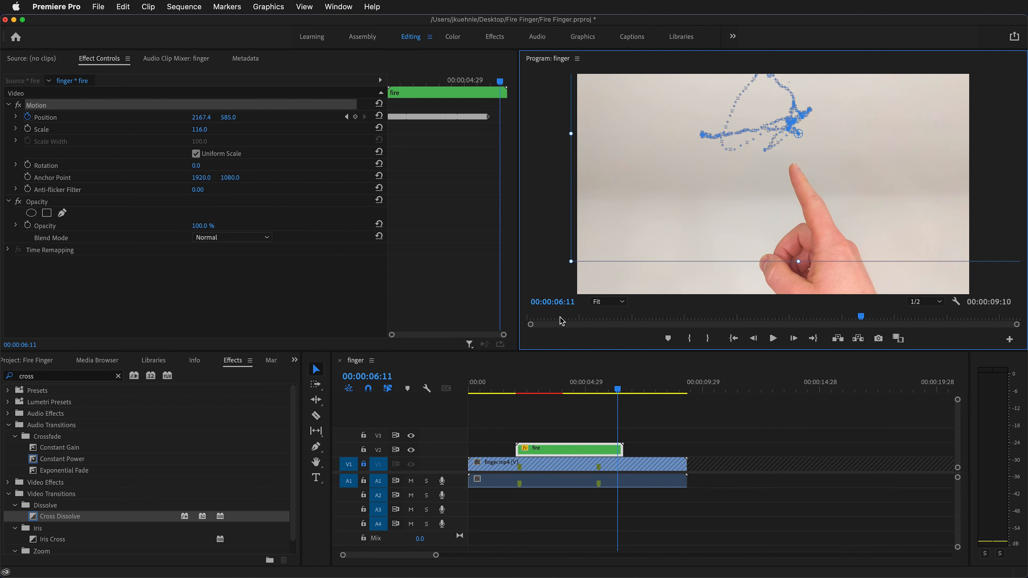
Step: Play back the sequence from about 00:00:01:04 and check how the flame tracks the fingertip
click(495, 387)
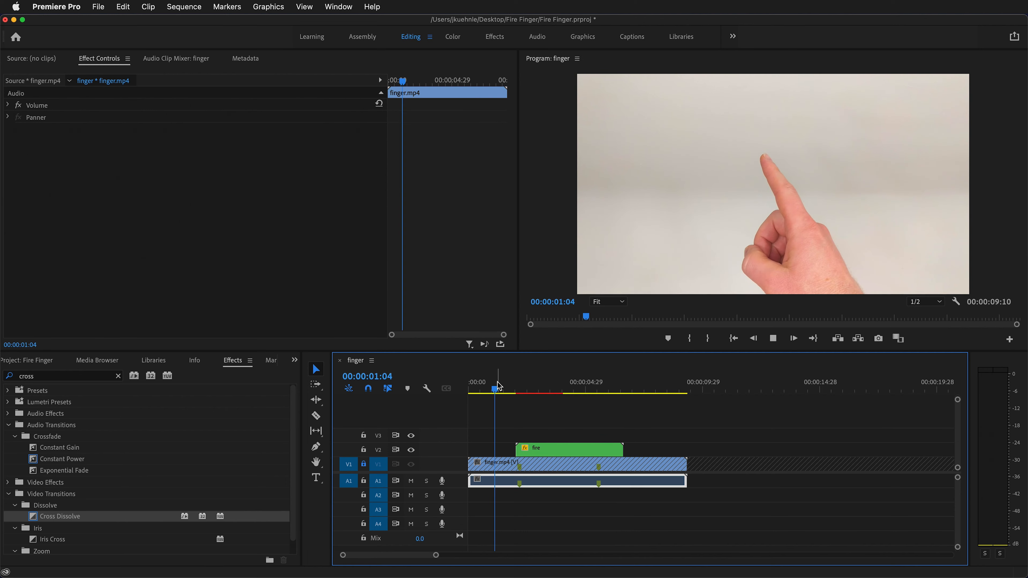
key(space)
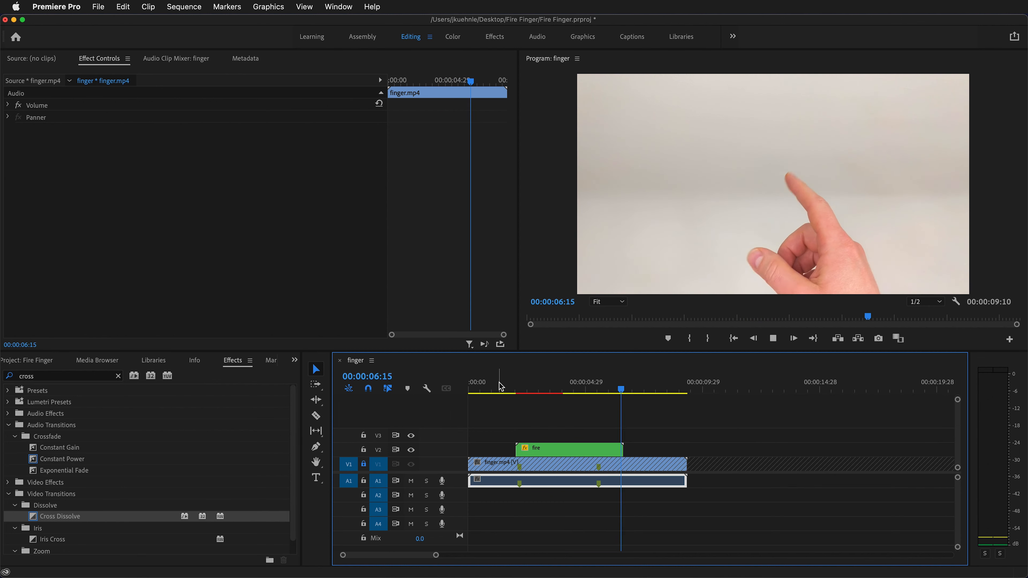
key(space)
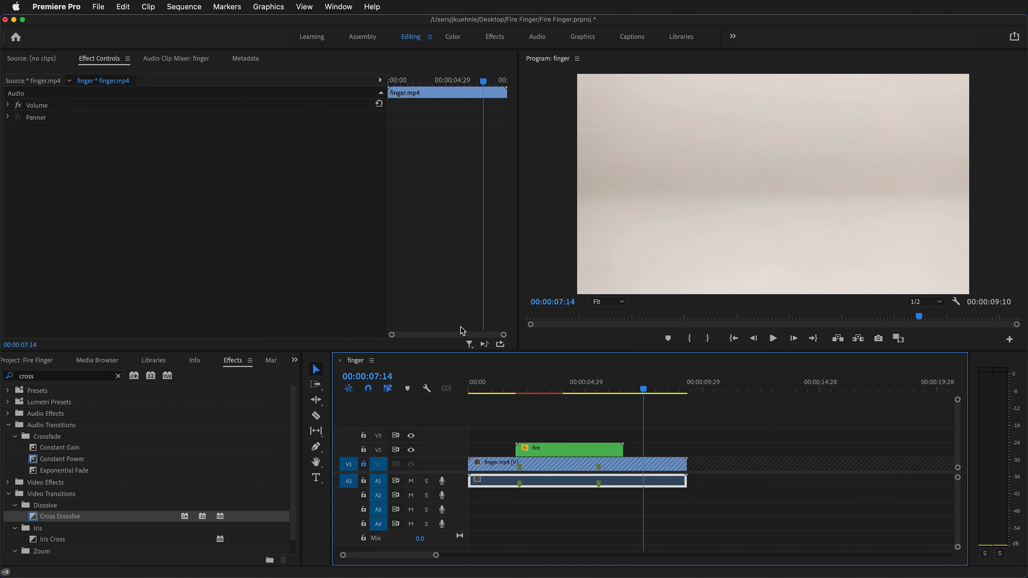
Step: Add the Fire Torch Movement Flare Up 01.wav sound to track A2, starting at 00:00:01:29 just before the fire clip
click(23, 364)
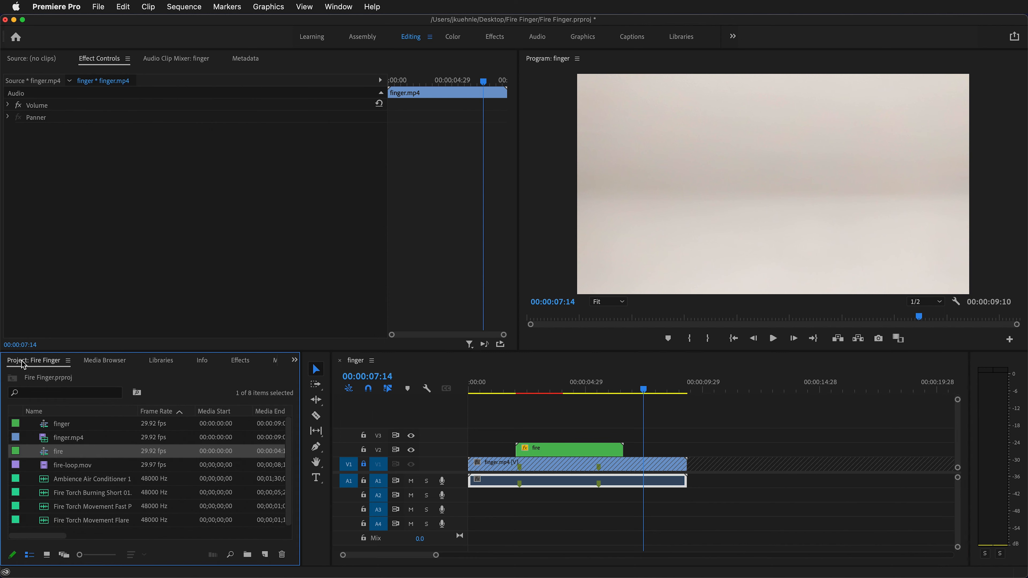
click(123, 522)
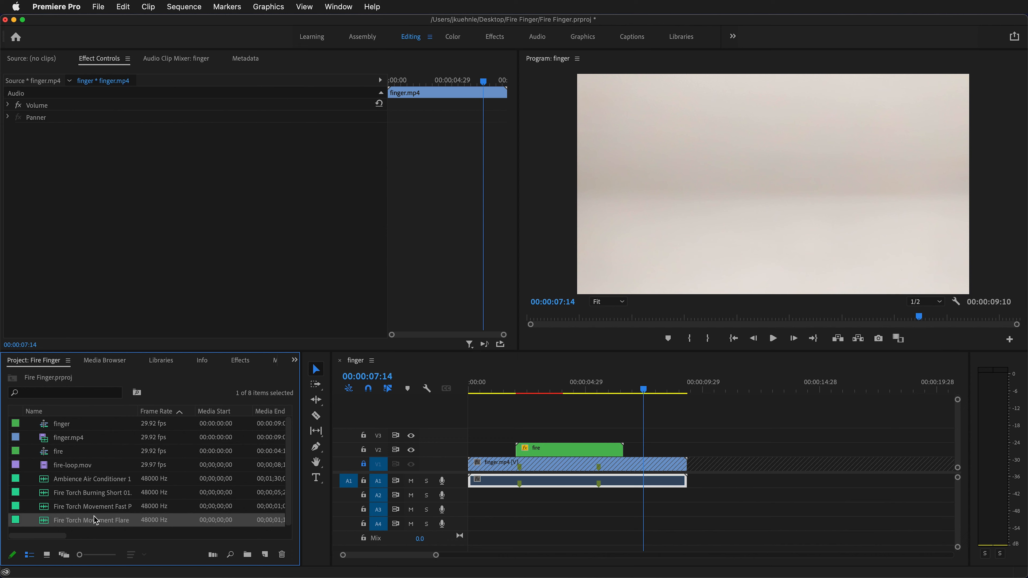
drag(99, 521, 517, 494)
click(515, 391)
drag(436, 554, 403, 554)
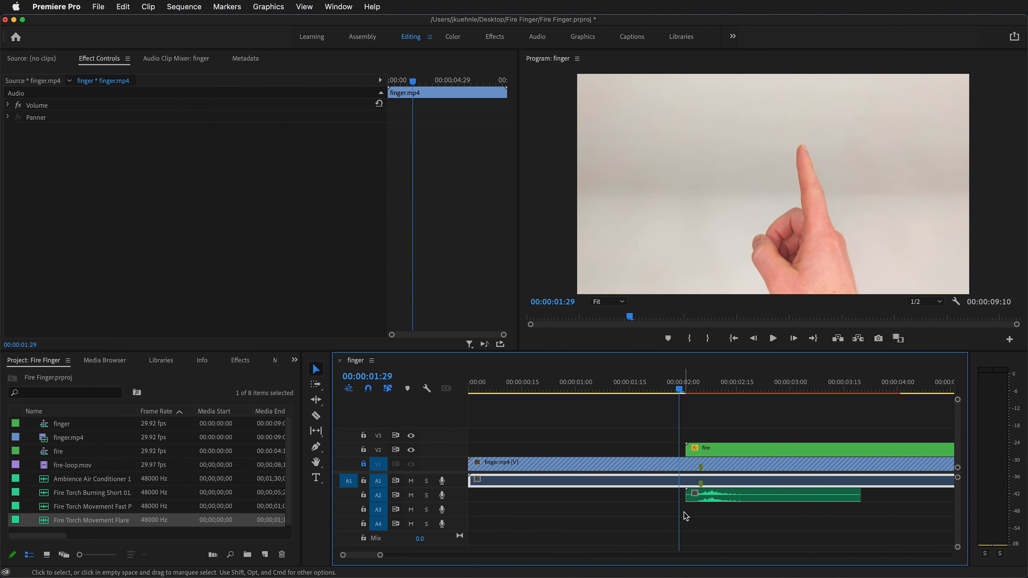
drag(724, 498, 718, 500)
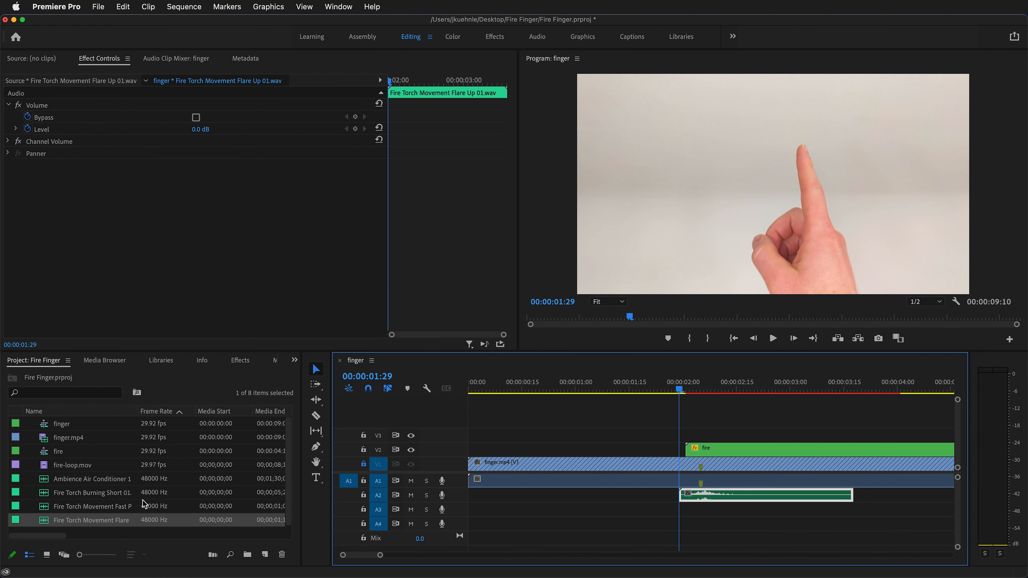
Step: Add the Fire Torch Burning Short 01 sound to track A3, starting at the first finger.mp4 marker
mouse_move(81, 493)
mouse_down()
mouse_move(713, 472)
mouse_move(703, 511)
mouse_up()
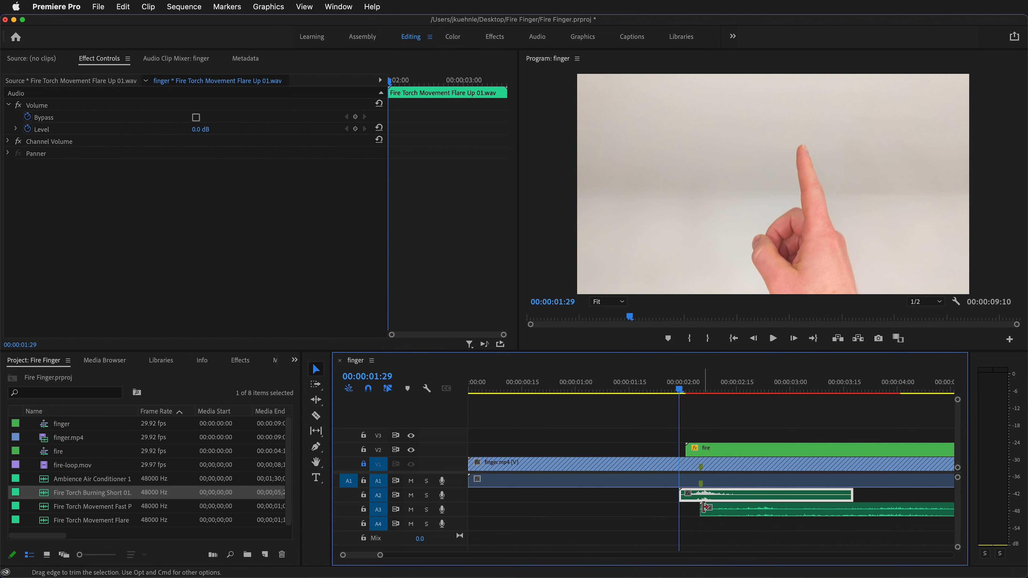
drag(378, 557, 404, 556)
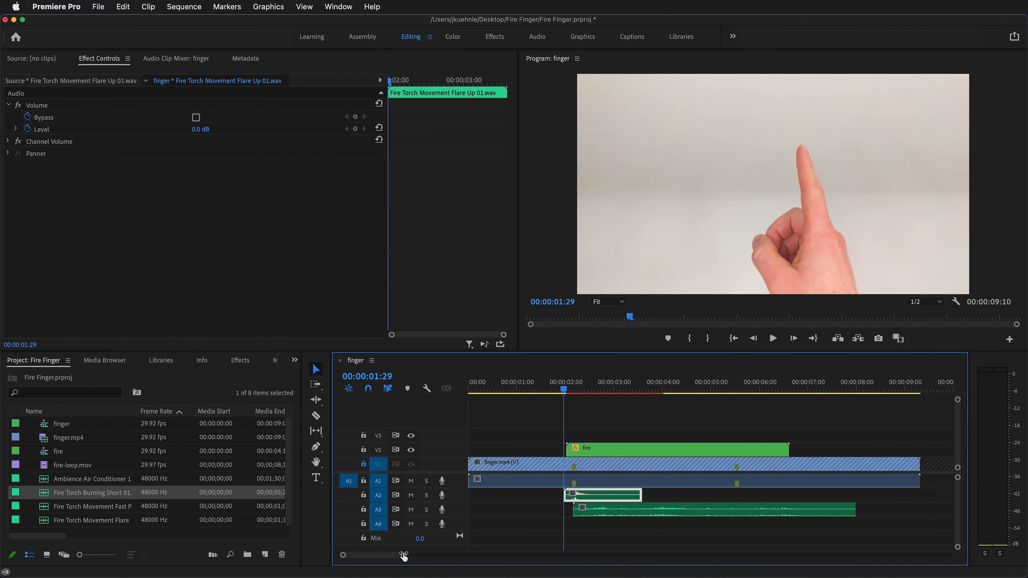
Step: Add the Fire Torch Movement Fast Pass By 03.wav sound to track A2, aligning its waveform peak with the second finger.mp4 marker at 00:00:05:16
click(120, 507)
drag(111, 507, 724, 495)
click(746, 378)
key(d)
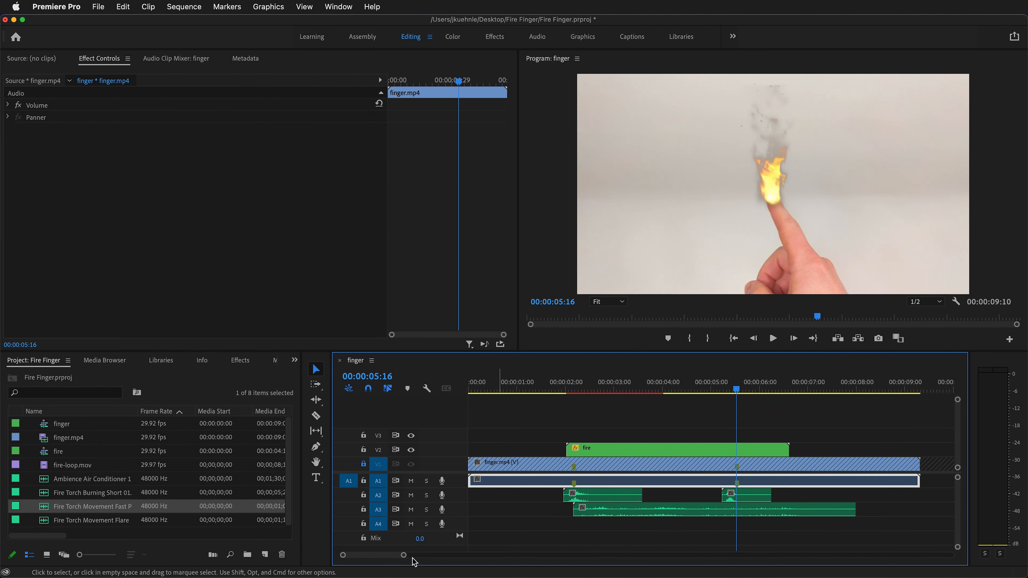
drag(403, 555, 380, 556)
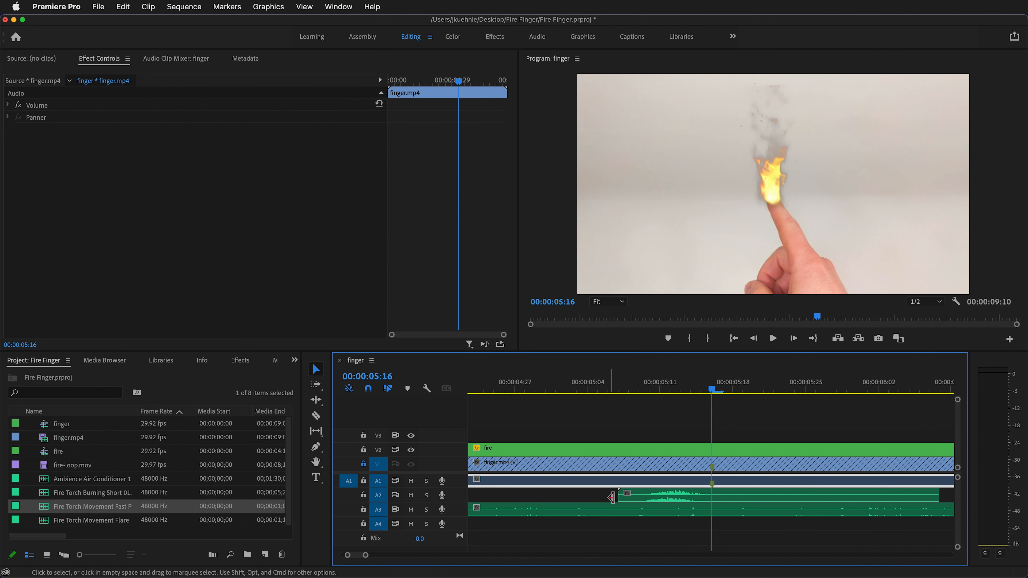
drag(674, 500, 721, 465)
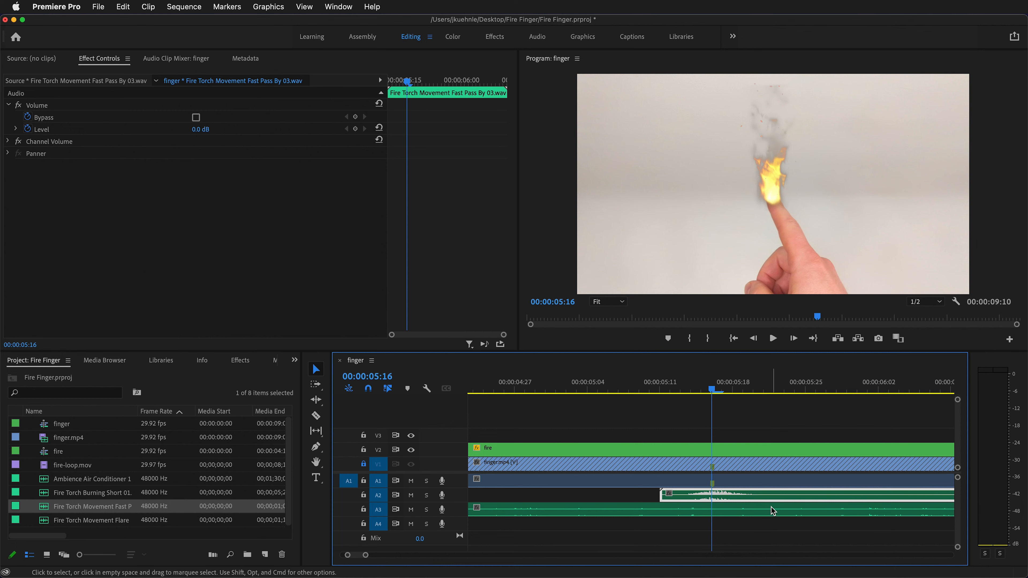
Step: Split the Fire Torch Burning Short 01.wav clip on track A3 just after the second marker and delete the remainder
key(c)
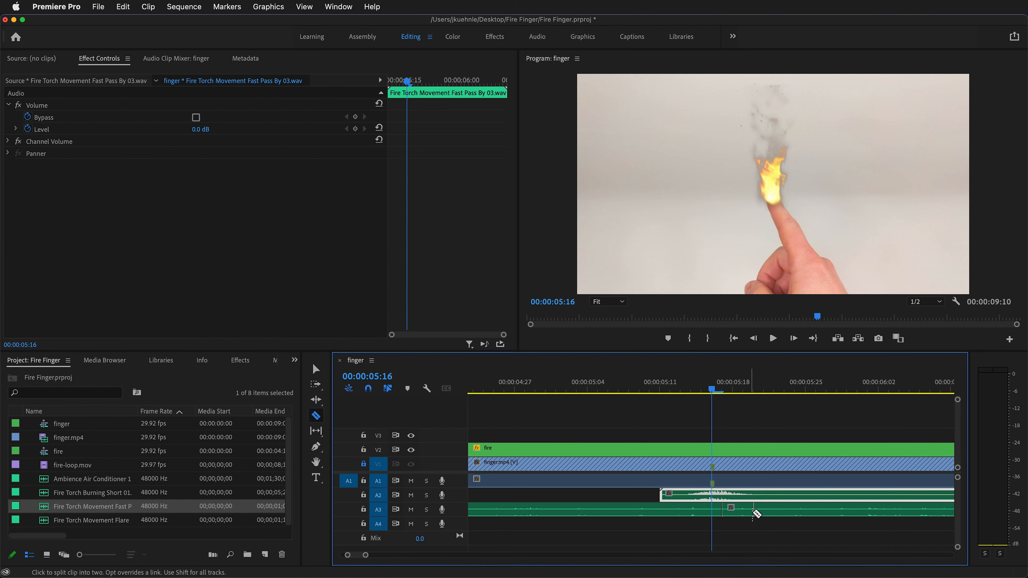
key(v)
click(764, 517)
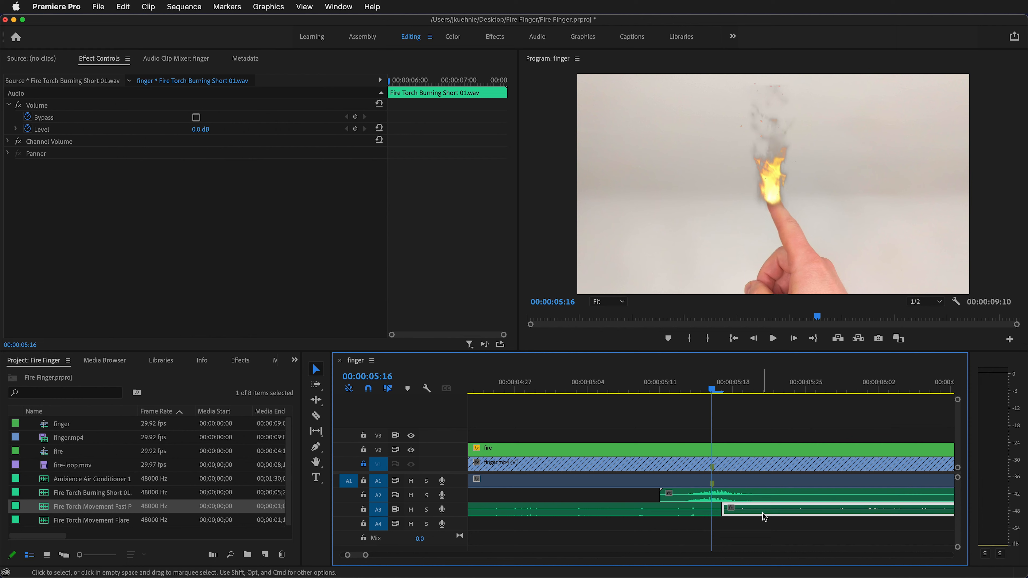
key(Delete)
drag(366, 556, 419, 556)
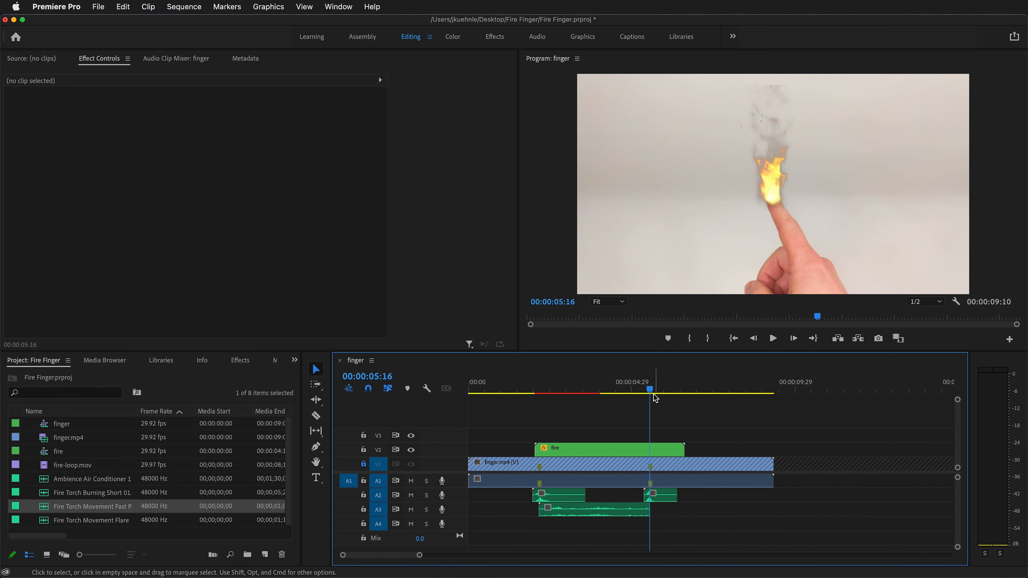
Step: Play back the sequence from the beginning to check the timing of the fire sounds
click(586, 481)
key(Home)
key(space)
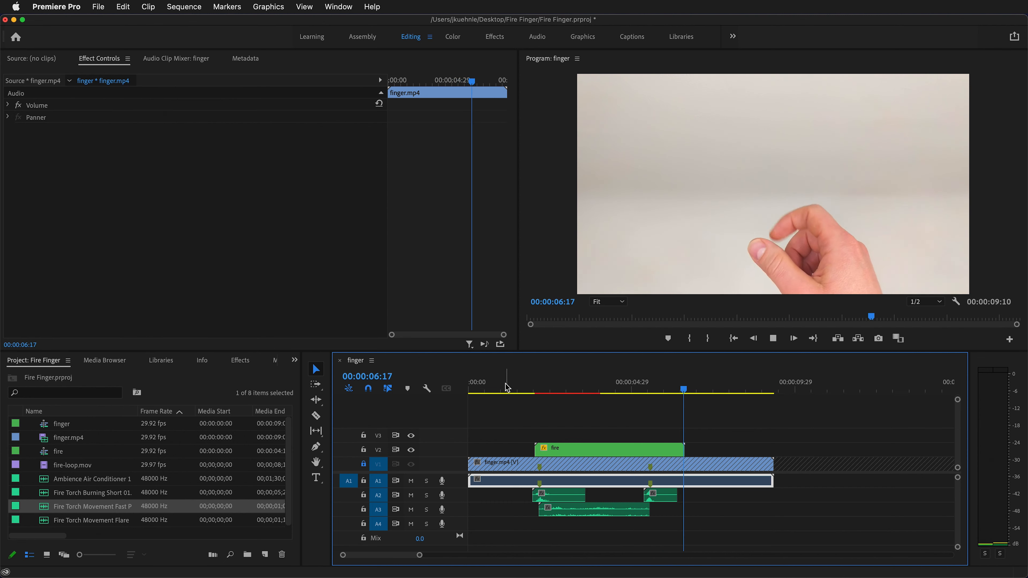
key(space)
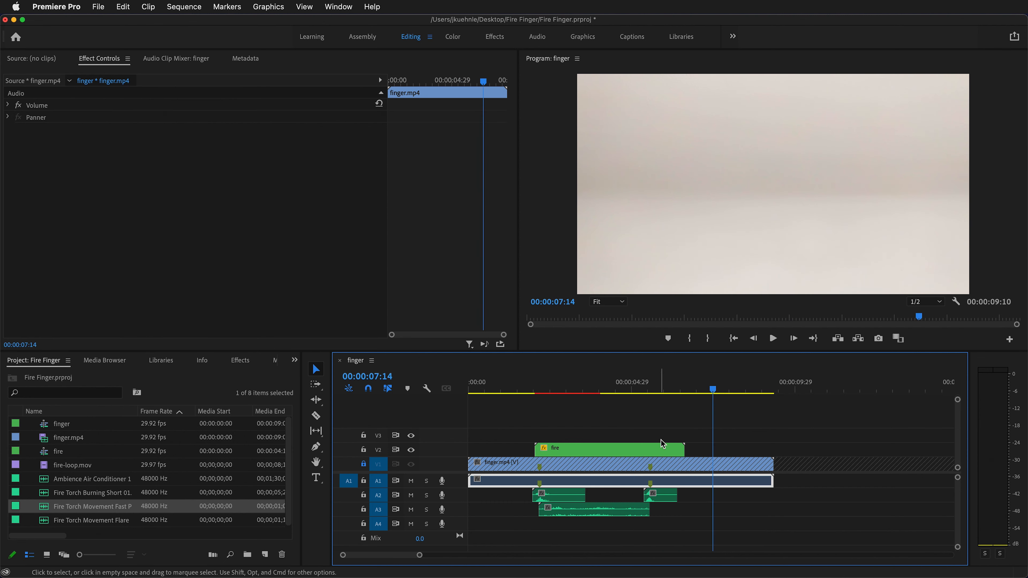
Step: Add the Ambience Air Conditioner 180 01.wav sound to the start of track A4 and trim it to the end of the finger.mp4 clip
click(116, 482)
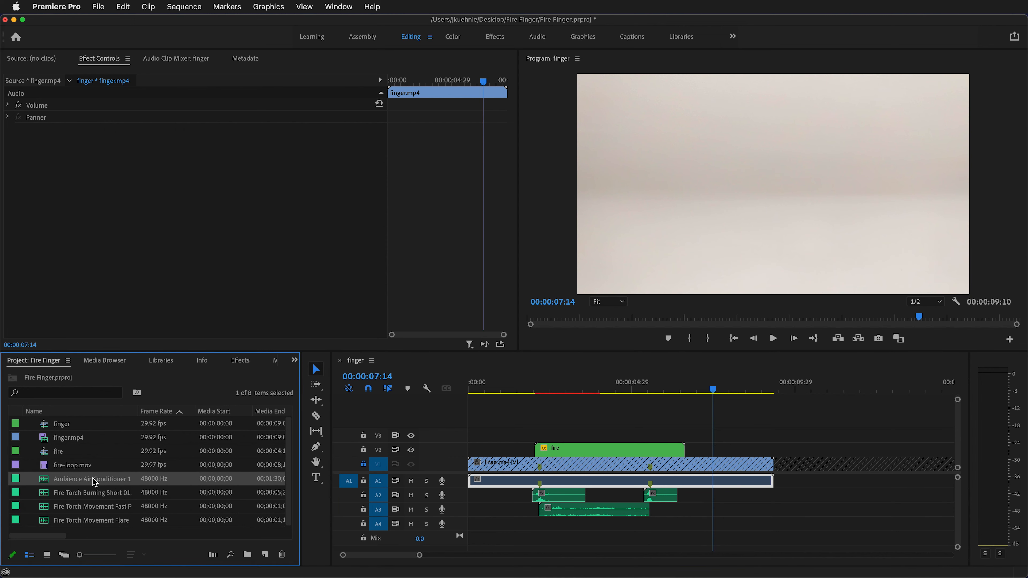
drag(423, 518, 467, 525)
key(c)
click(774, 523)
key(v)
click(797, 527)
key(Delete)
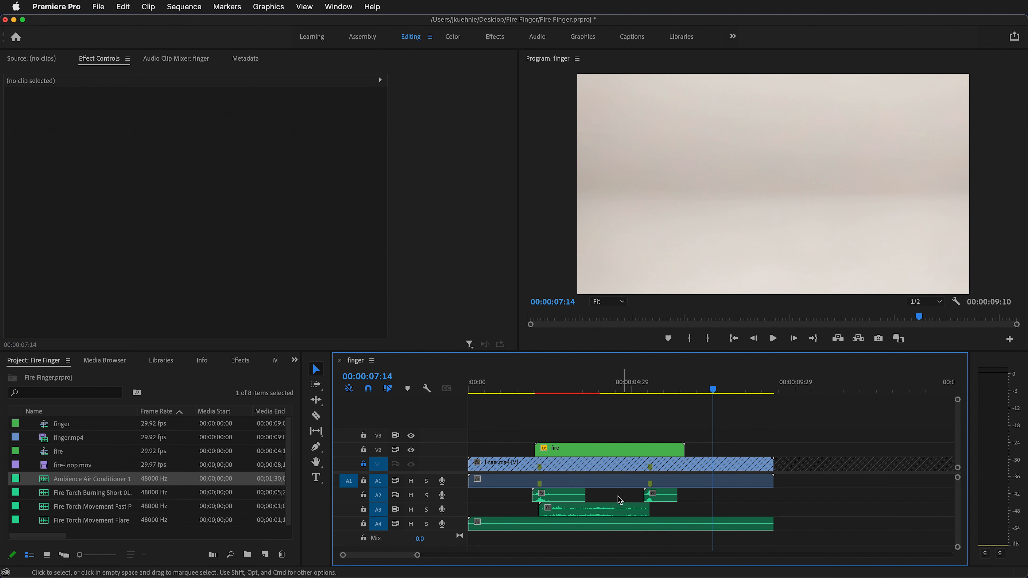
Step: Turn off level keyframing for the air conditioner ambience clip and lower its volume level to -19.1 dB
click(616, 524)
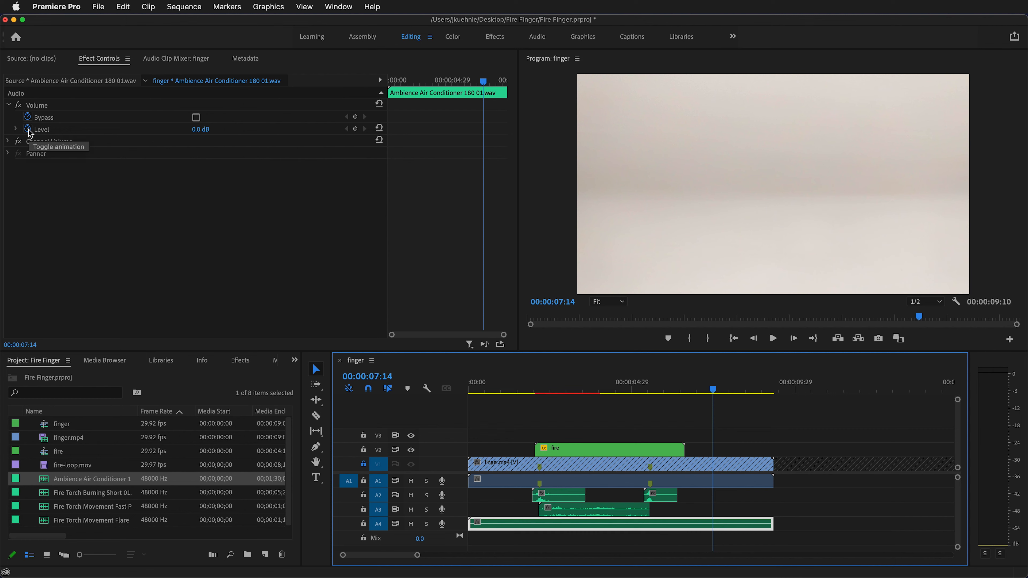
click(28, 129)
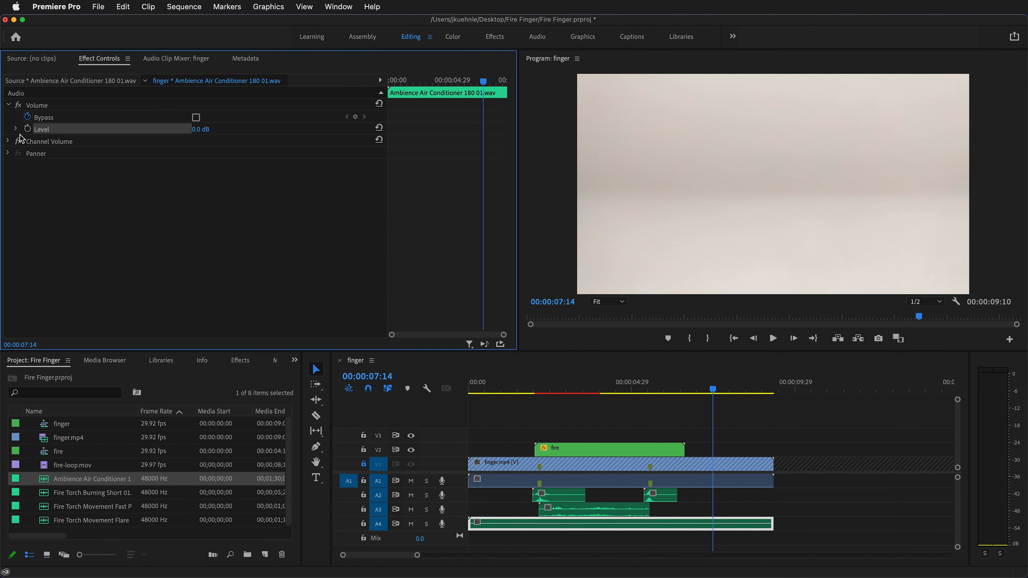
click(16, 130)
drag(217, 151, 137, 155)
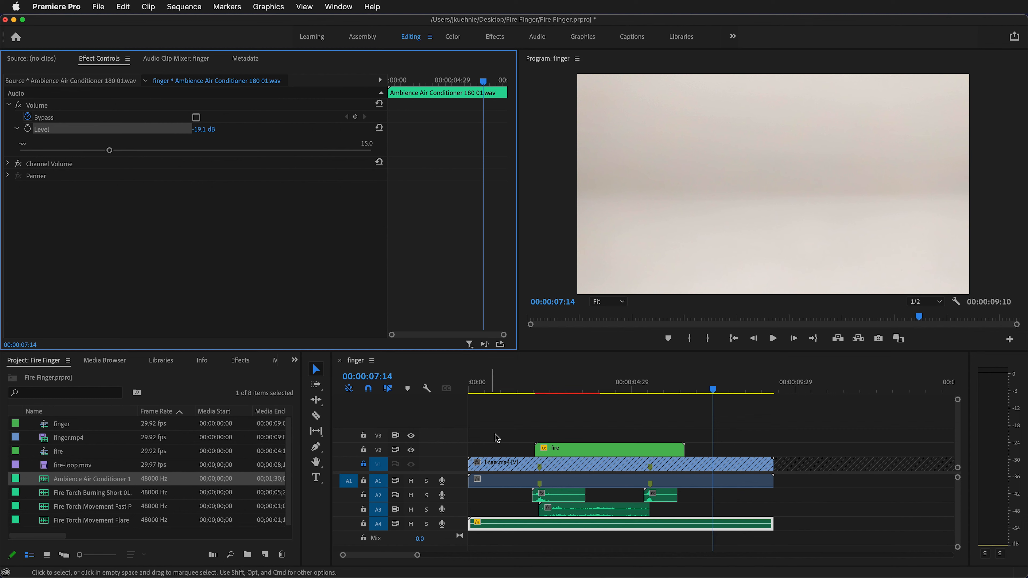
Step: Search the effects for "fade" and apply the Exponential Fade transition to the end of the air conditioner ambience clip
drag(717, 388, 771, 389)
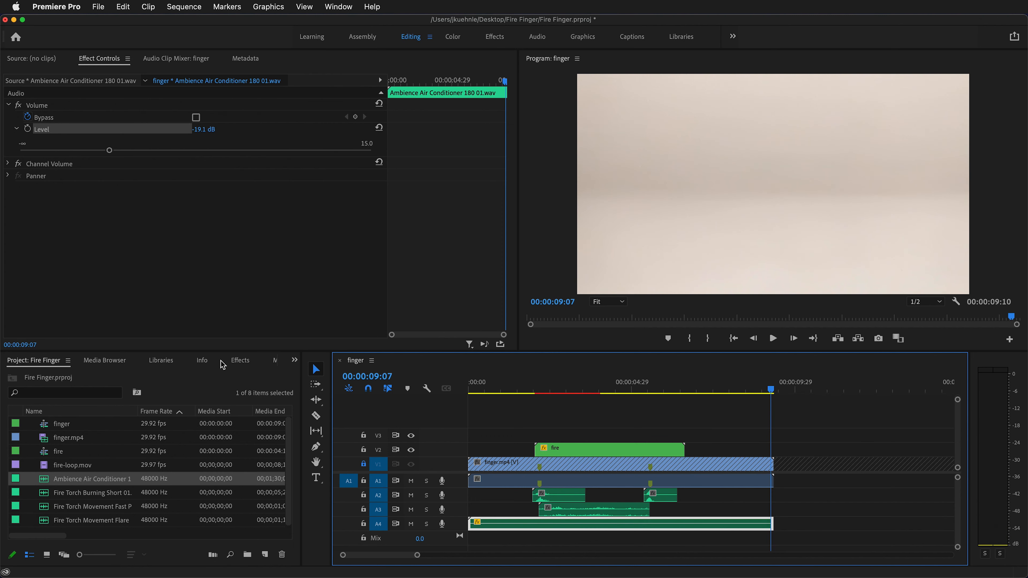
click(252, 364)
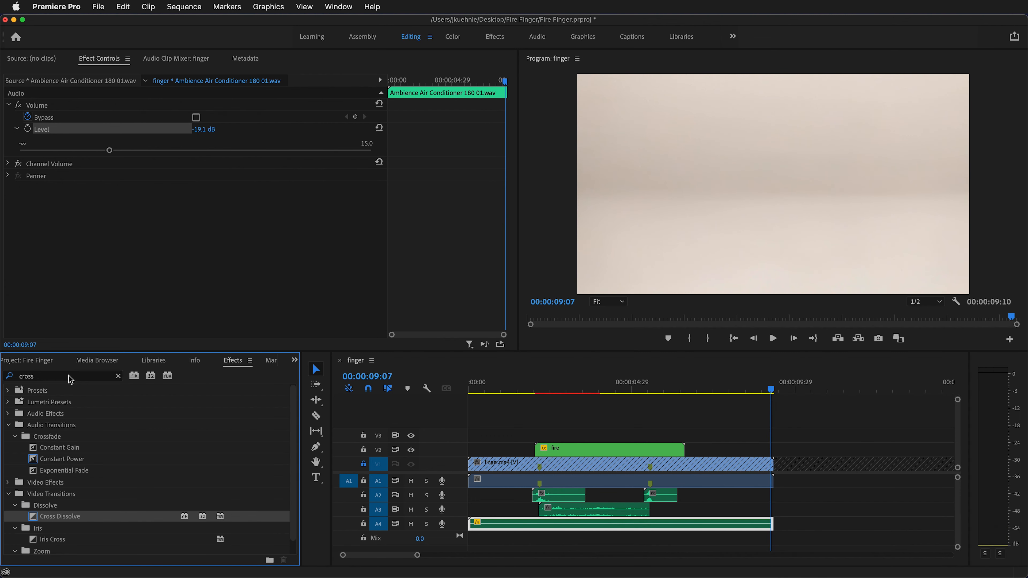
click(7, 377)
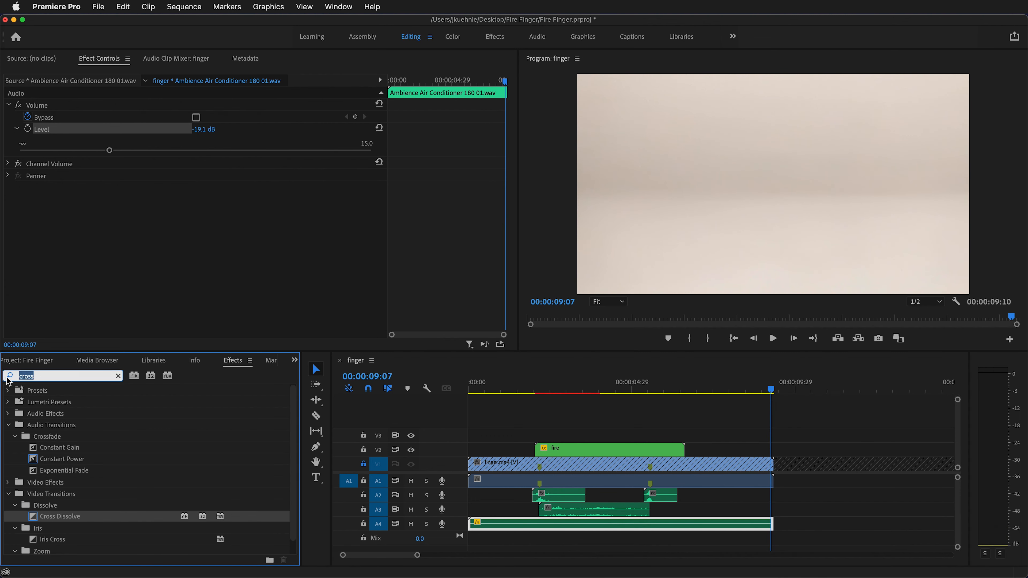
text(fade)
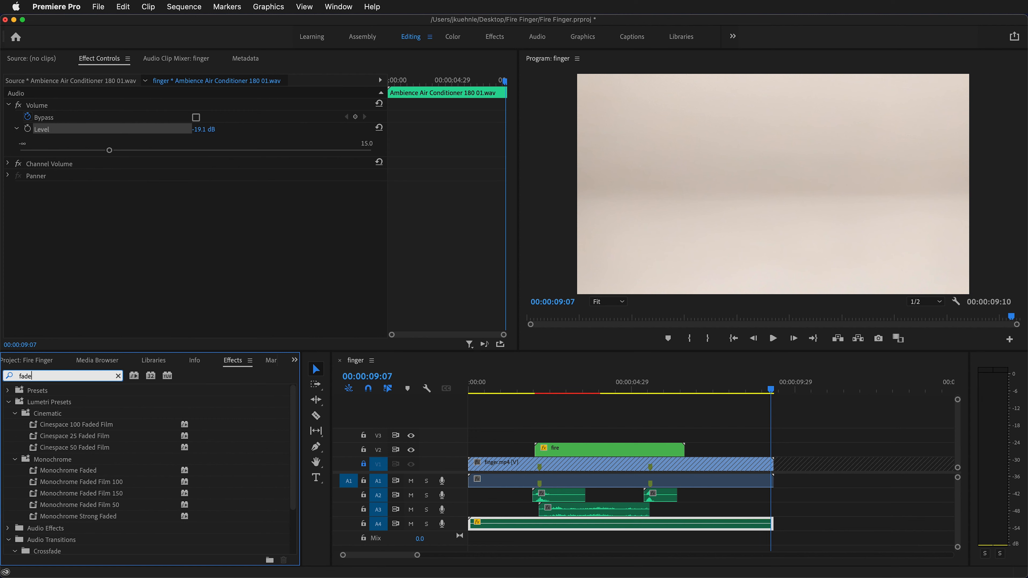
scroll(90, 542, down, 3)
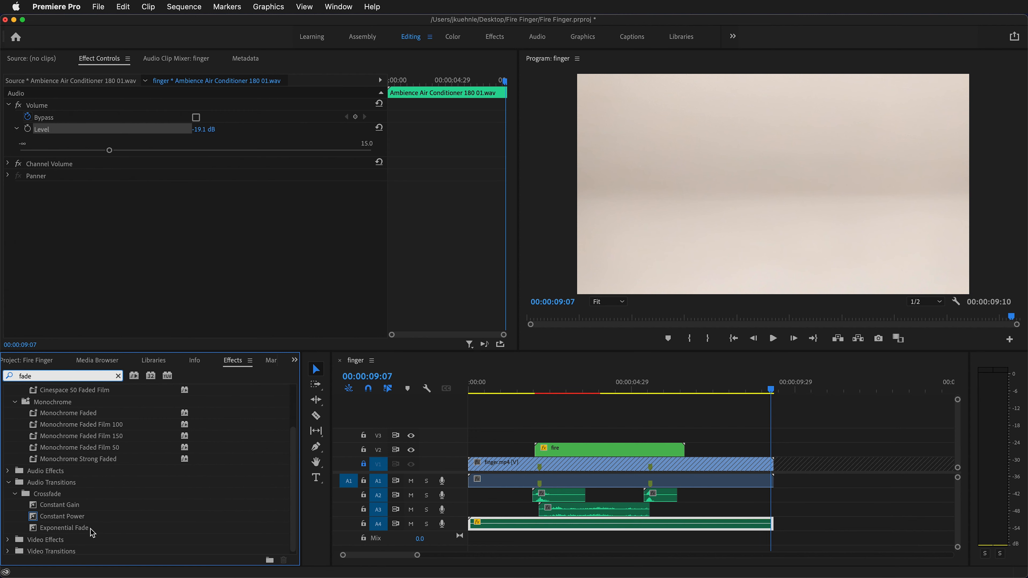
drag(54, 528, 770, 532)
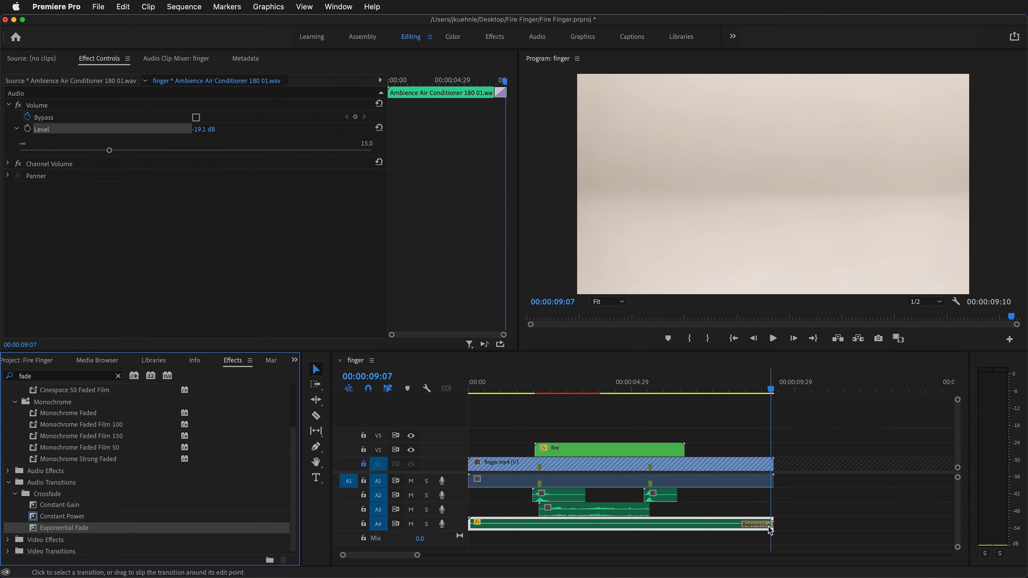
Step: Try the Screen, Color Dodge and Multiply blend modes on the fire clip at 00:00:02:27, lowering its opacity to 80%
click(556, 381)
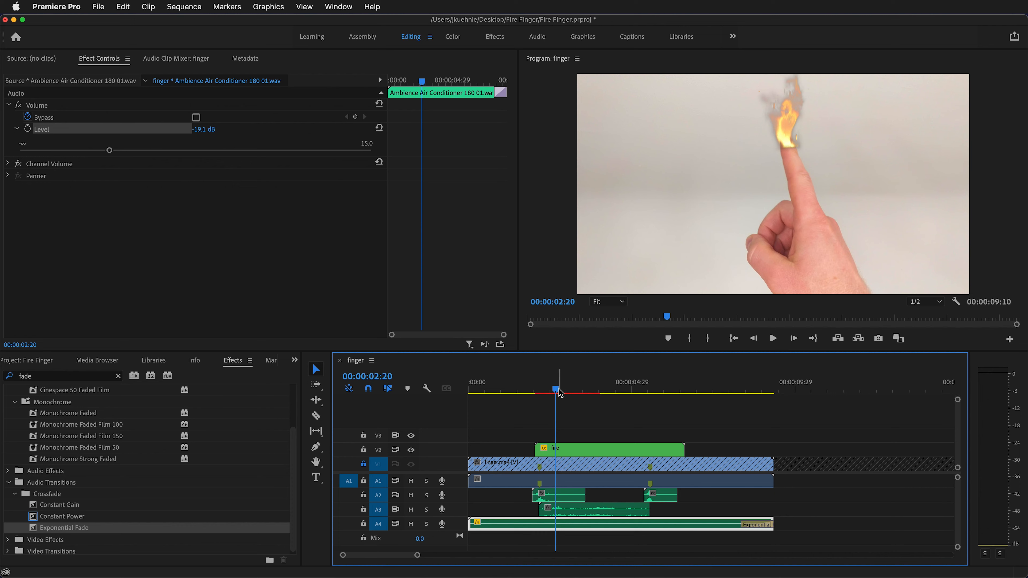
drag(558, 391, 565, 391)
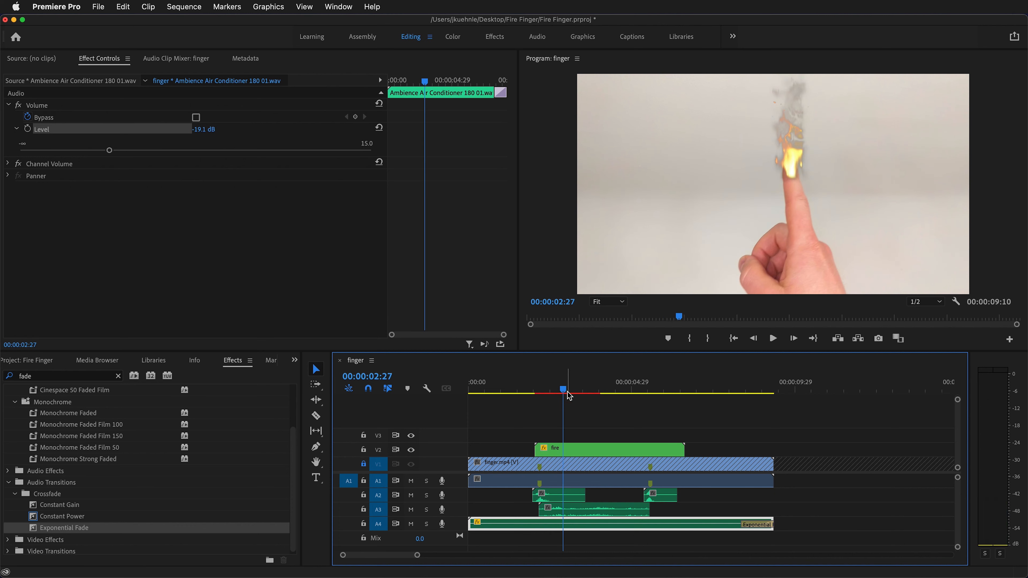
click(597, 451)
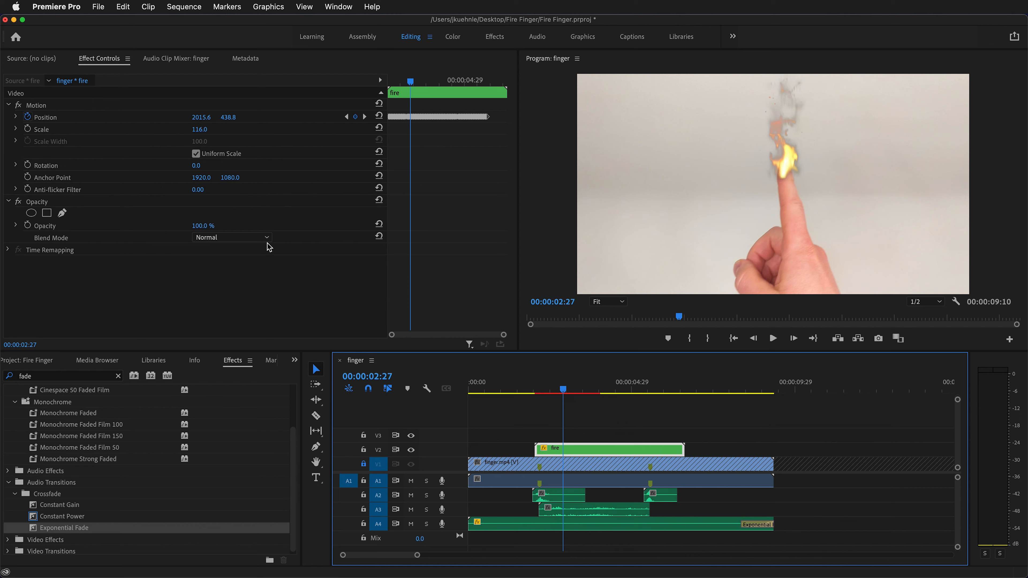
click(266, 241)
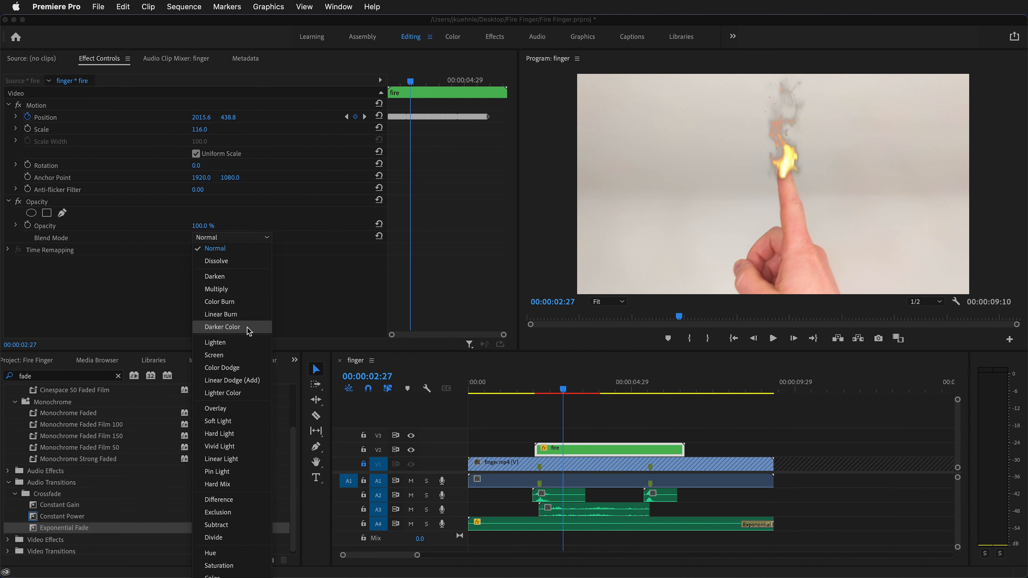
click(240, 354)
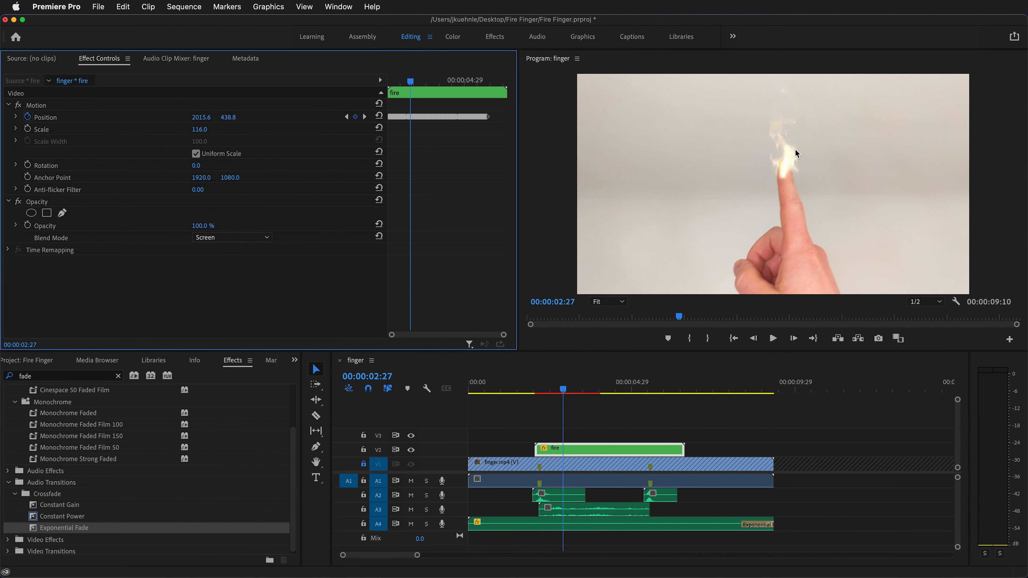
click(267, 239)
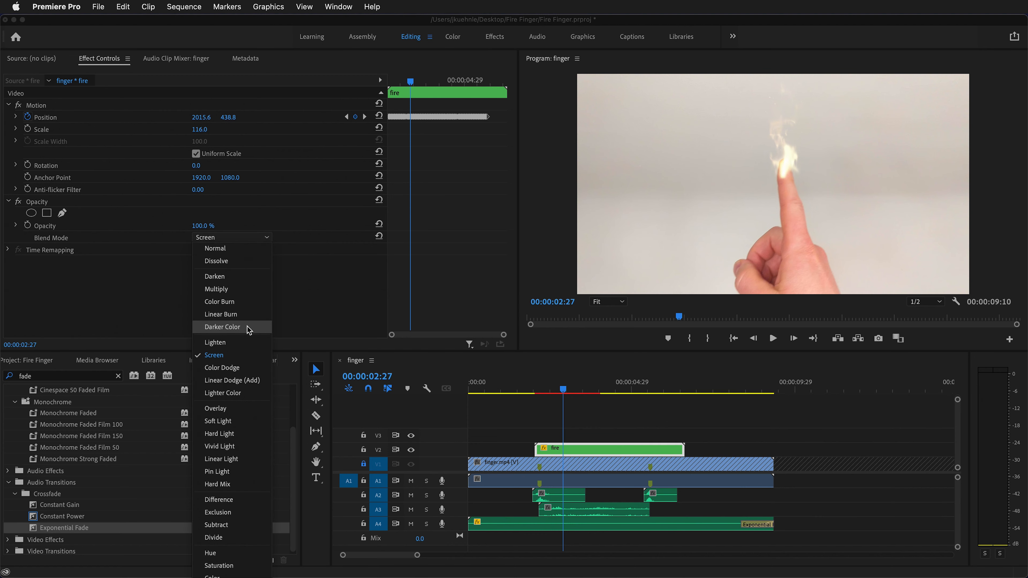
click(239, 368)
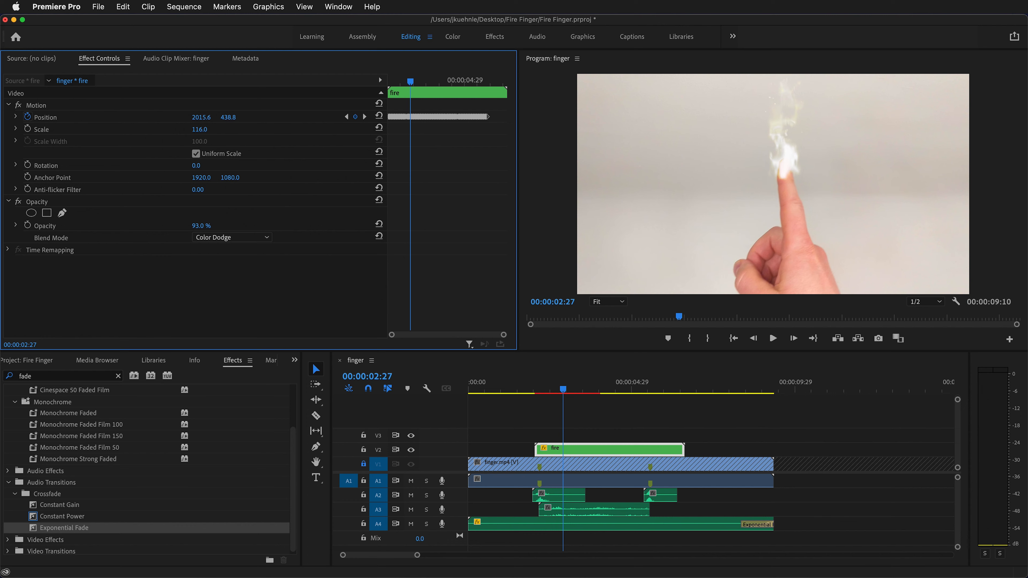
click(261, 238)
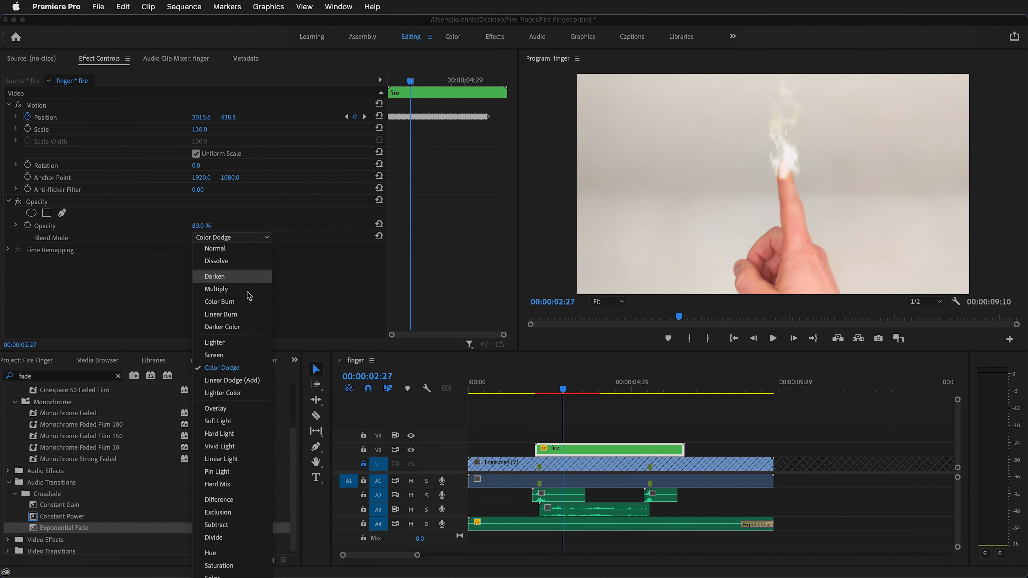
click(244, 295)
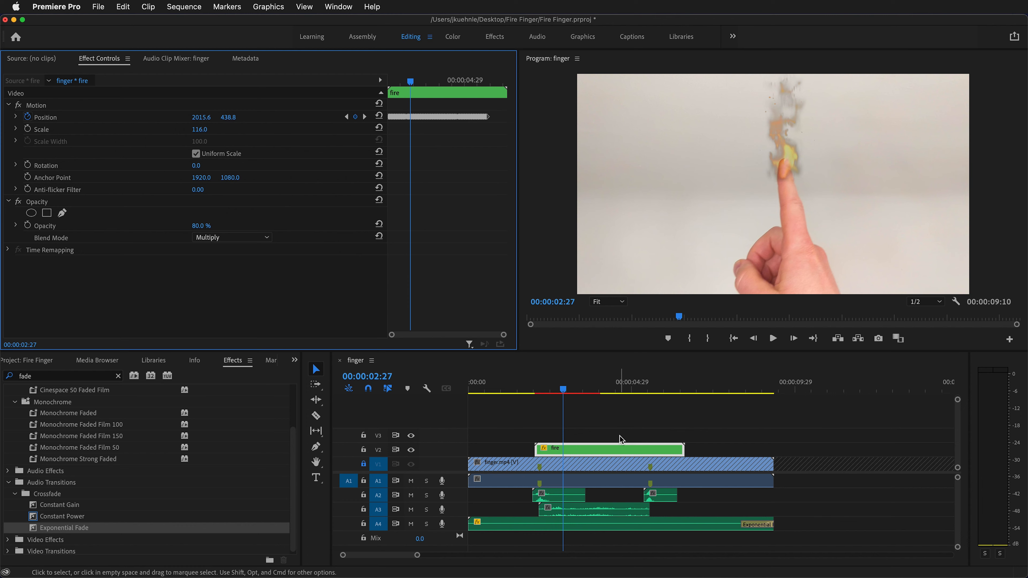
Step: Stack a duplicate of the fire clip on track V3, using Screen blending for the upper copy and Multiply for the lower one
click(615, 461)
click(616, 453)
drag(614, 450, 619, 439)
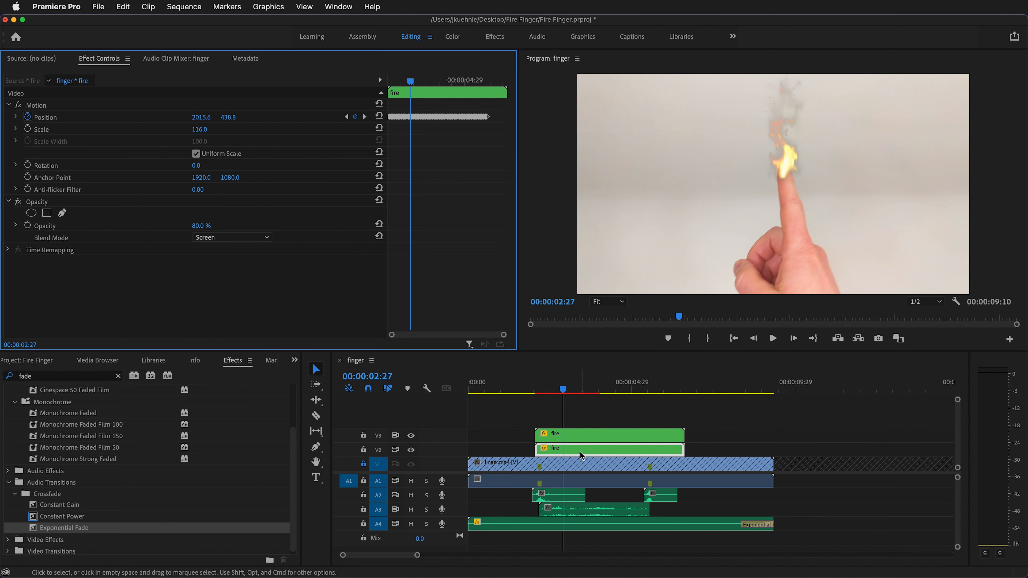
mouse_move(581, 456)
mouse_down()
mouse_move(590, 425)
mouse_move(585, 451)
mouse_up()
click(580, 428)
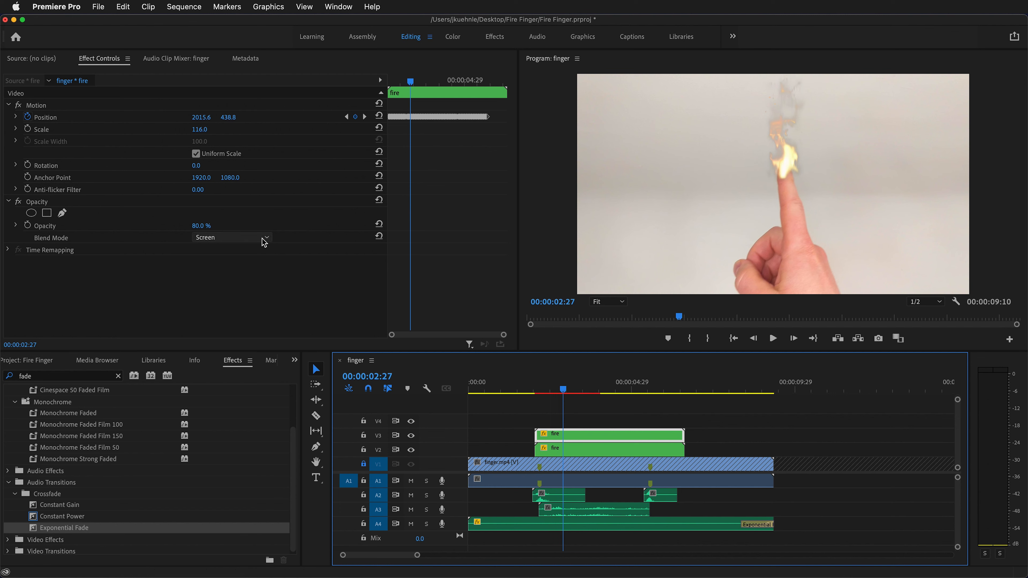
Step: Set the opacity of the upper fire clip to 19% and the lower one to 50%, and play back the sequence
drag(194, 225, 194, 225)
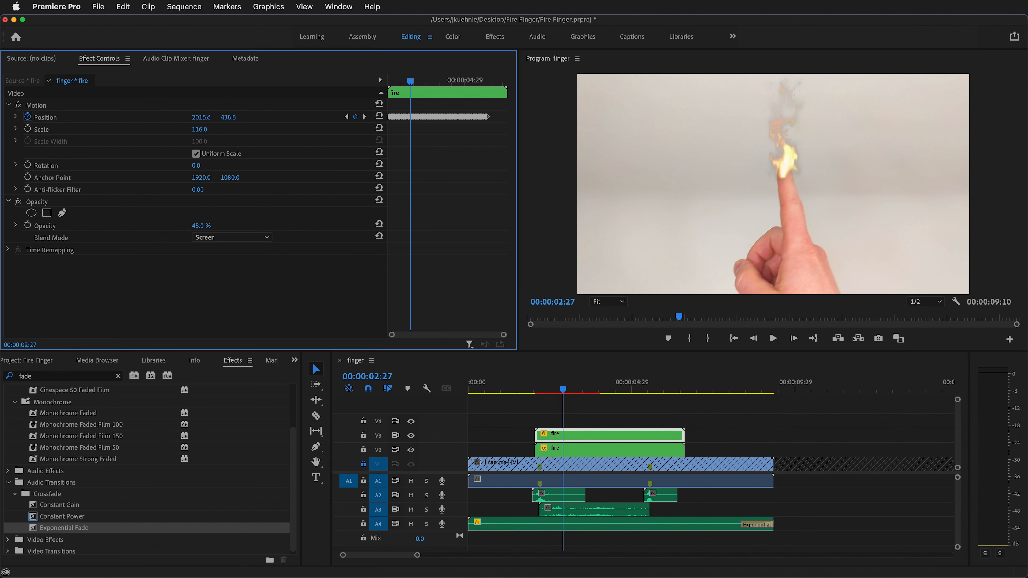
drag(194, 225, 227, 225)
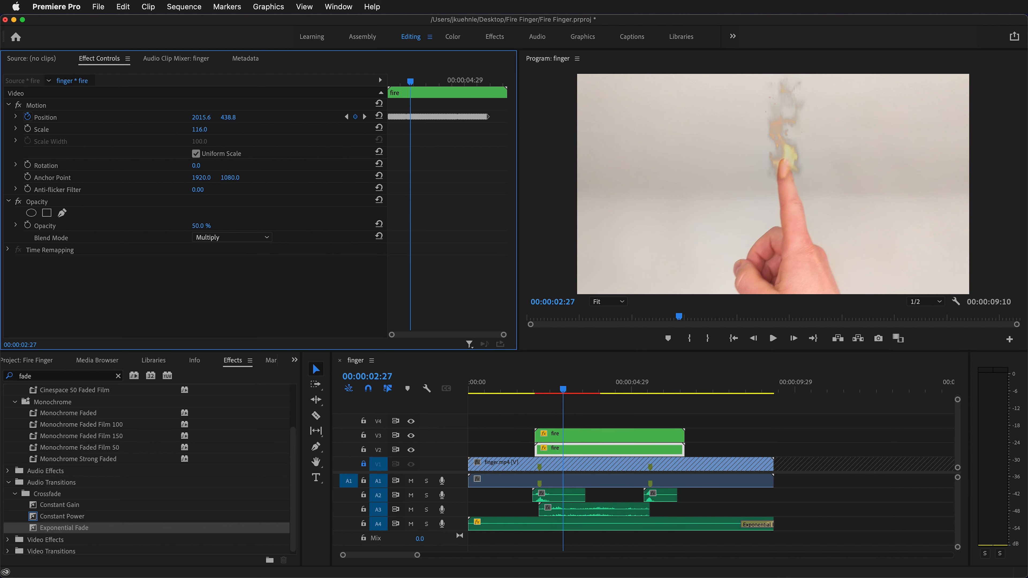
drag(571, 393, 475, 394)
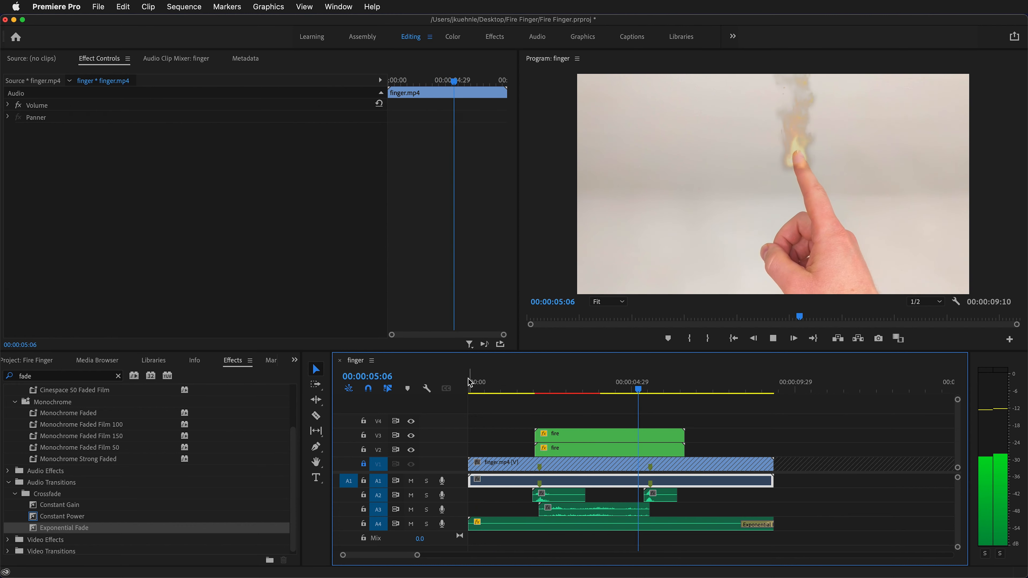
key(space)
Step: Delete the duplicate fire clip on track V3 and return the remaining fire clip's blend mode to Normal
drag(675, 387, 589, 387)
click(623, 439)
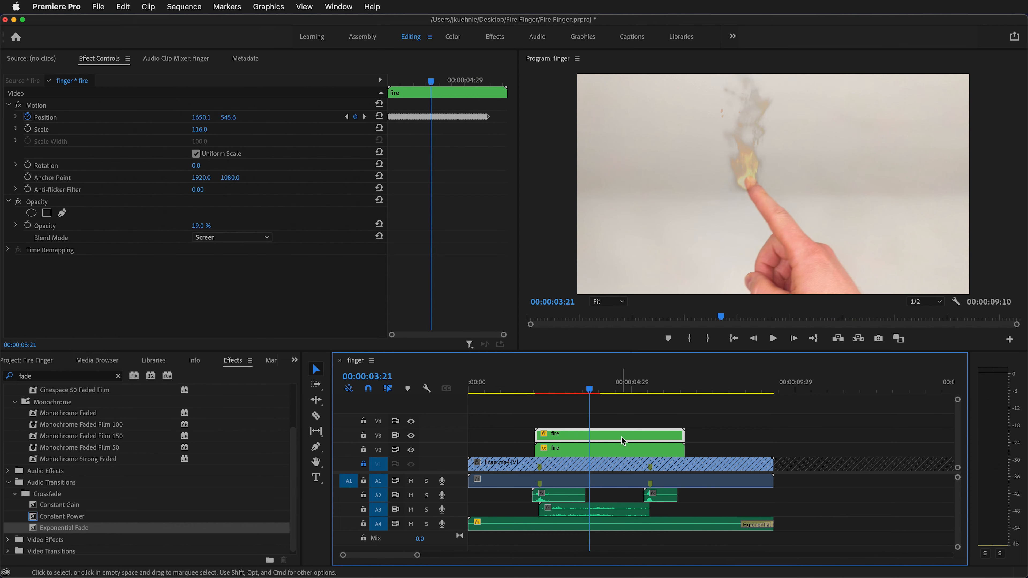
key(Delete)
click(583, 448)
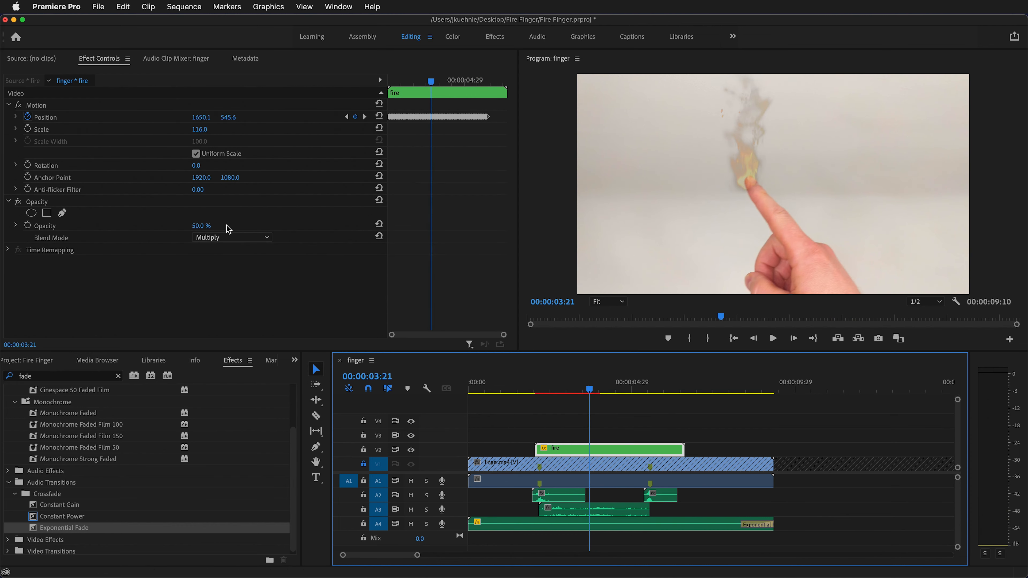
click(222, 237)
click(222, 248)
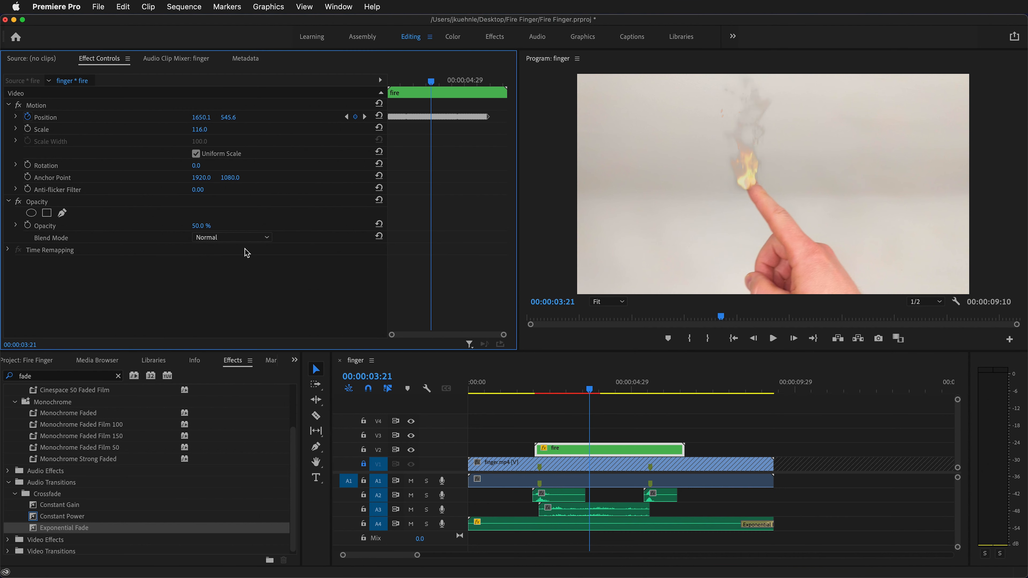
Step: Play back the sequence to check how the semi-transparent fire blends with the finger footage
key(space)
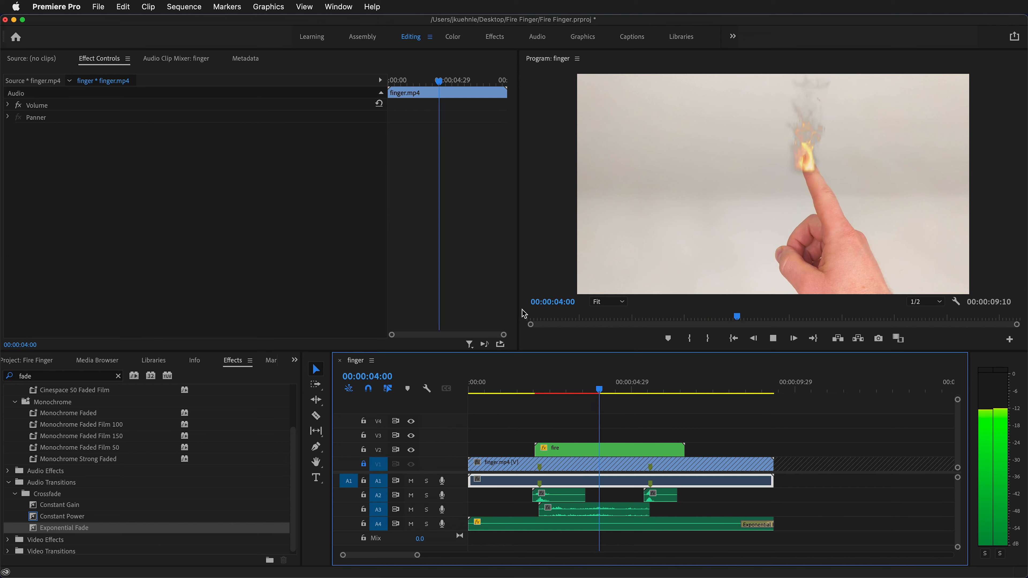